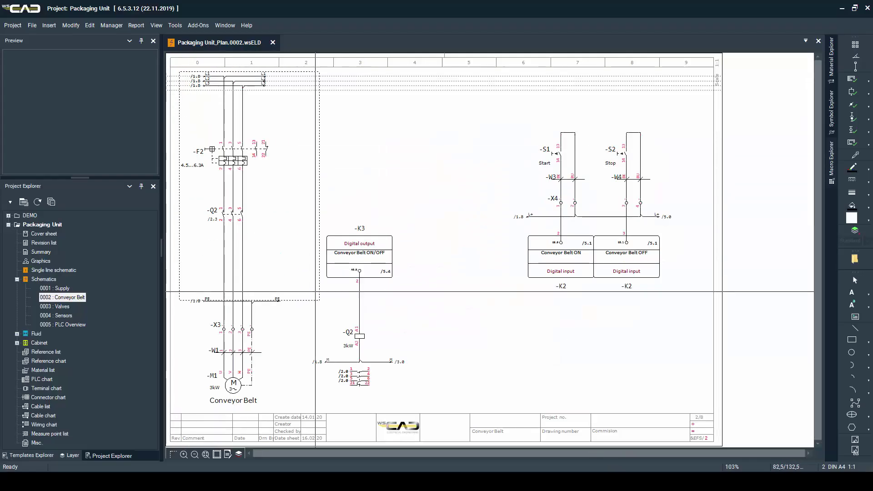
Save the motor circuit (F2, Q2, X3, W1, M1, K3) as path macro 'Motor Start' in Packaging Unit Macros.
{"action": "right_click", "coordinate": [231, 221]}
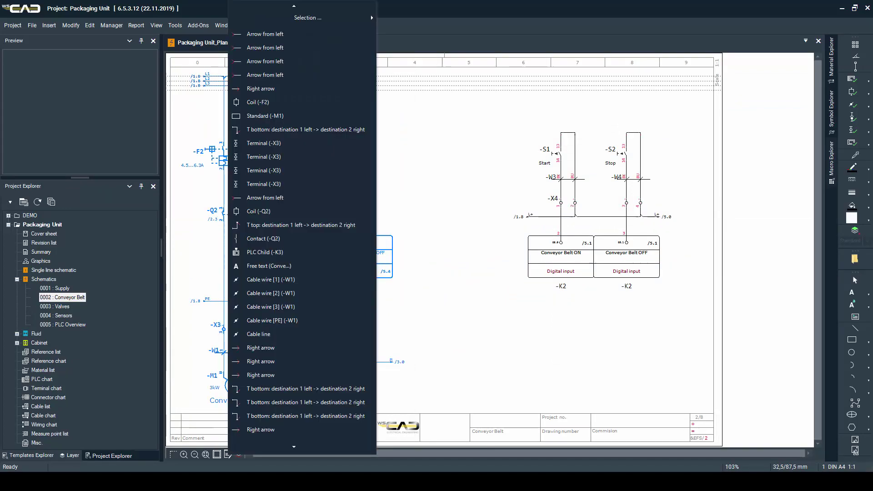
{"action": "mouse_move", "coordinate": [304, 21]}
{"action": "mouse_move", "coordinate": [404, 103]}
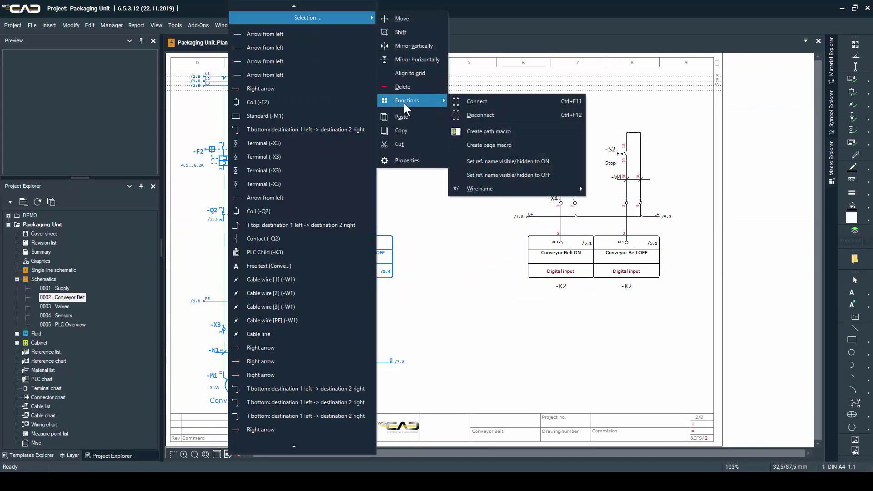
{"action": "left_click", "coordinate": [490, 131]}
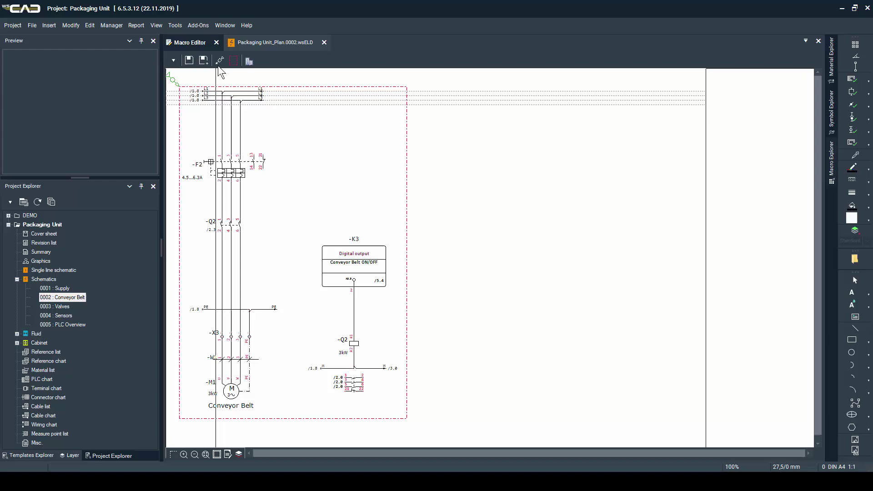
{"action": "left_click", "coordinate": [220, 61]}
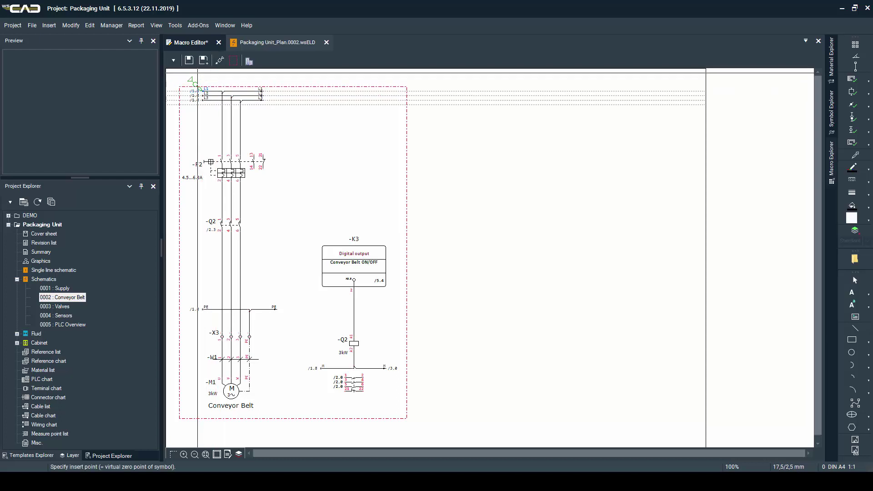
{"action": "left_click", "coordinate": [189, 60]}
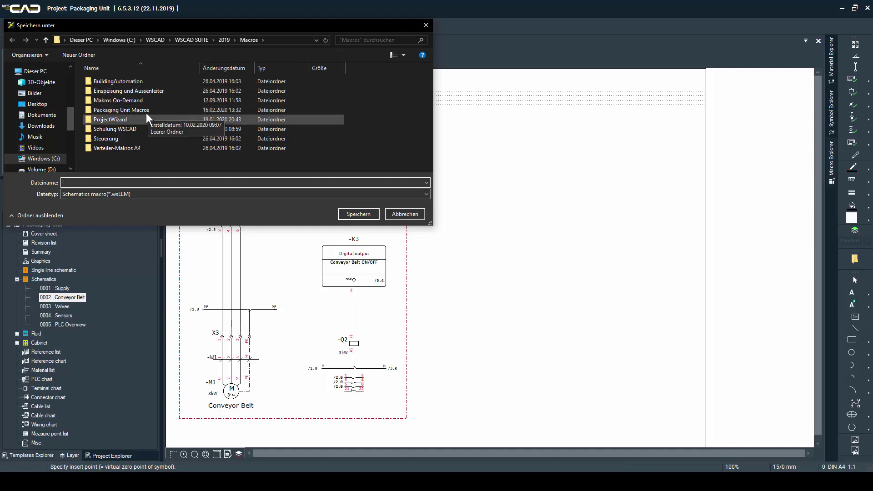
{"action": "double_click", "coordinate": [146, 111]}
{"action": "left_click", "coordinate": [123, 183]}
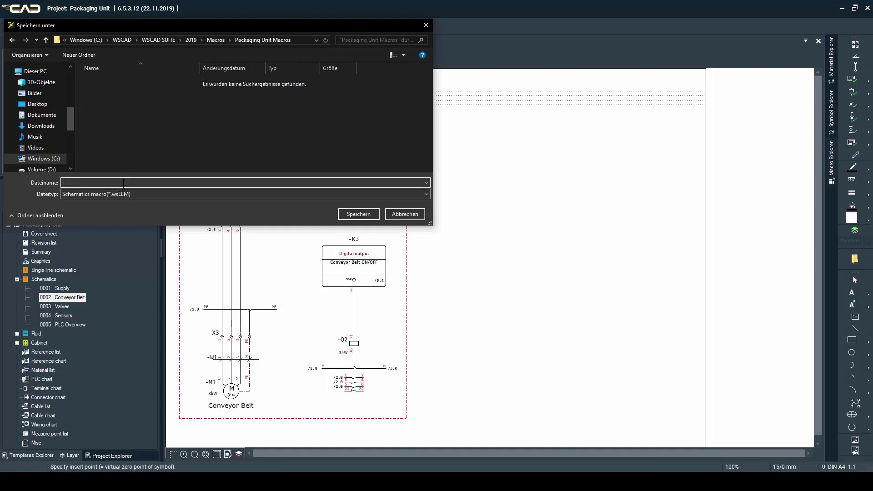
{"action": "type", "text": "Motor Start"}
Confirm the macro save and add a new schematics page 0006 after Conveyor Belt page 0002.
{"action": "left_click", "coordinate": [370, 217]}
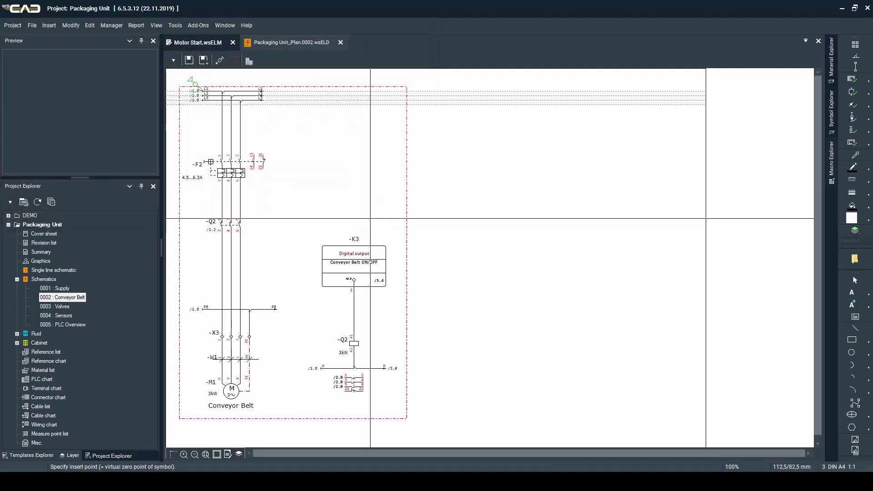
{"action": "left_click", "coordinate": [283, 42]}
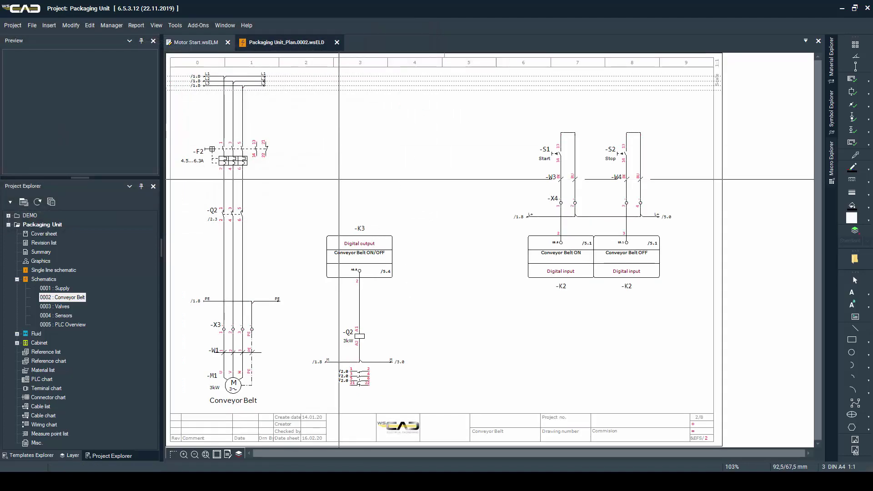
{"action": "key", "text": "ctrl+n"}
{"action": "key", "text": "Return"}
{"action": "key", "text": "Return"}
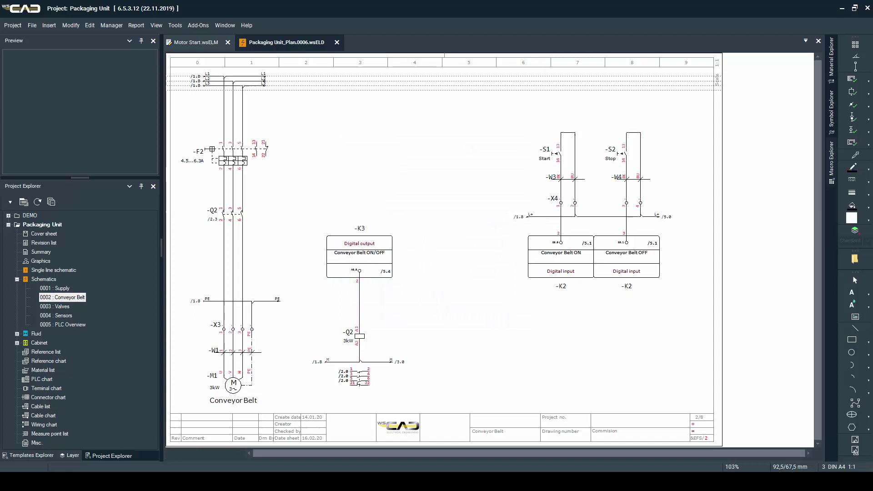
Insert the Motor Start macro on page 0006 with devices F3, Q21, X5, W11, M11, K5.
{"action": "mouse_move", "coordinate": [830, 157]}
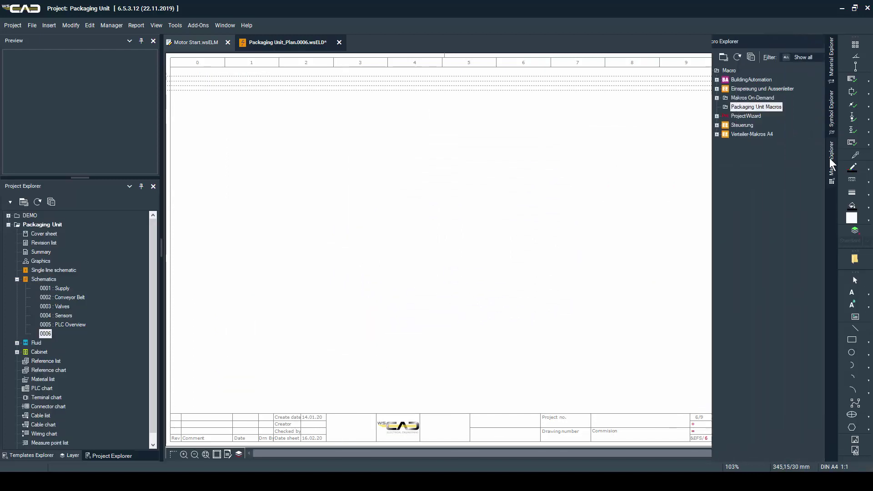
{"action": "left_click", "coordinate": [682, 107]}
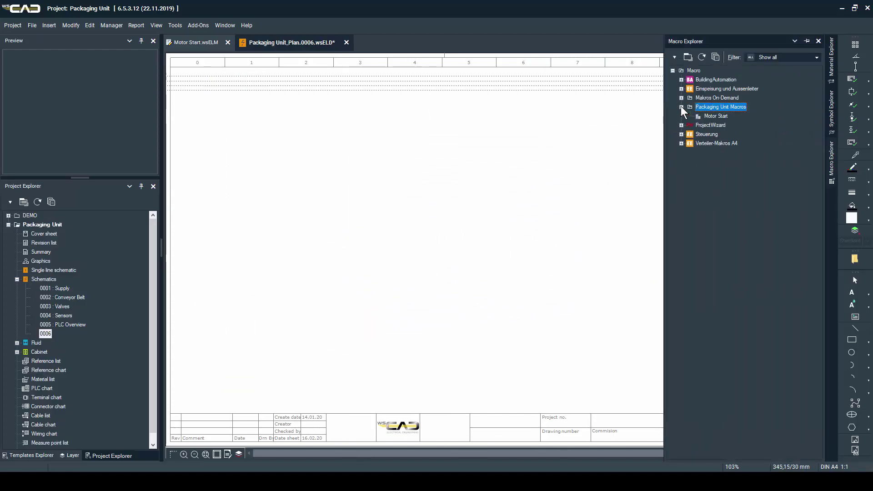
{"action": "right_click", "coordinate": [710, 117]}
{"action": "left_click", "coordinate": [718, 143]}
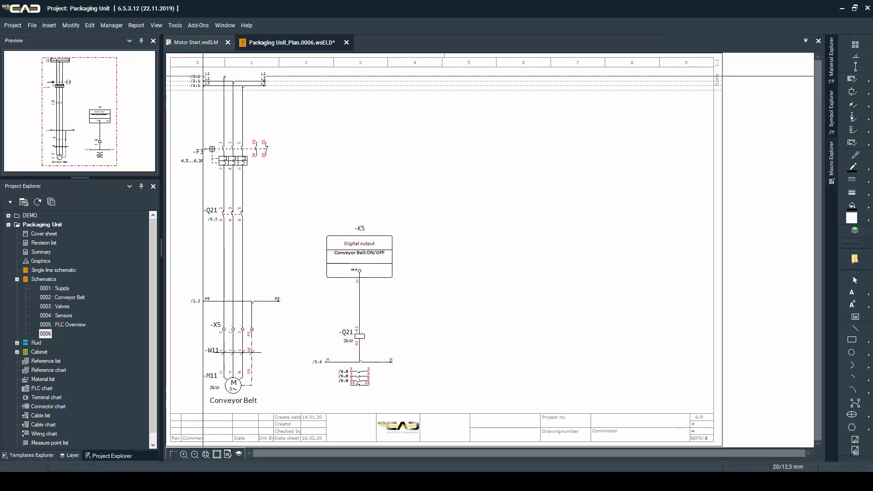
Save the project and step through pages 0001, 0002, 0003 and 0005 PLC Overview.
{"action": "key", "text": "ctrl+s"}
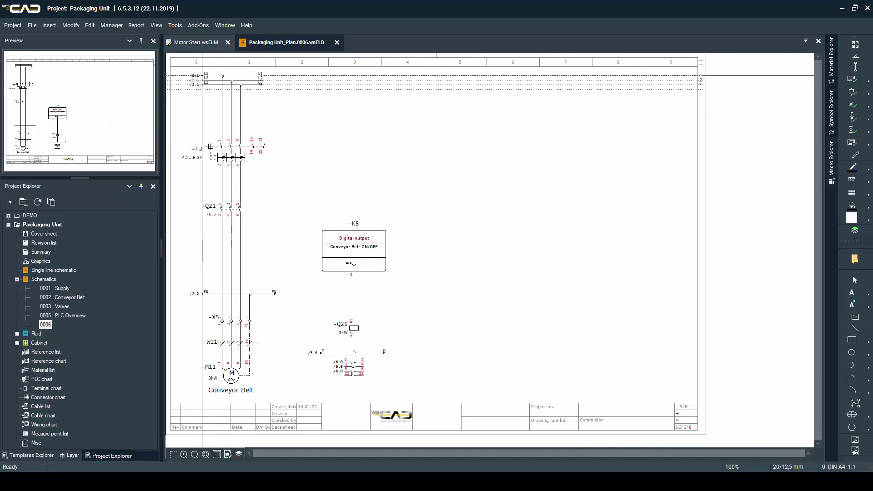
{"action": "double_click", "coordinate": [59, 288]}
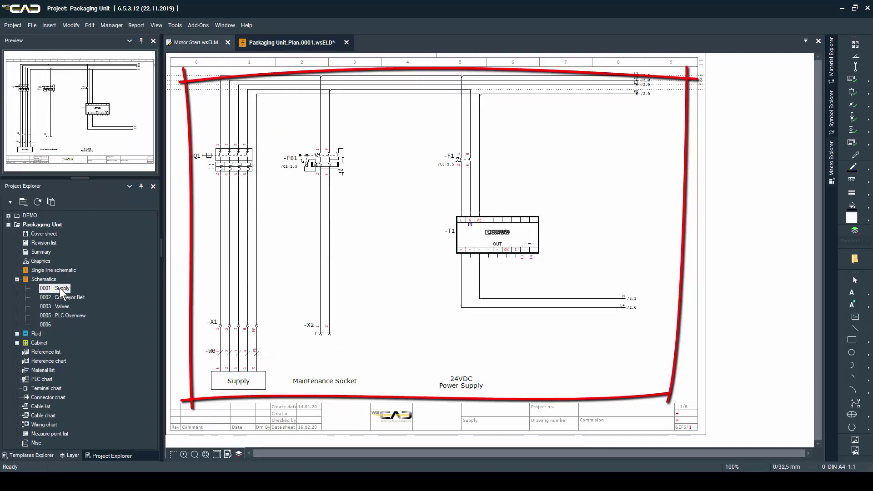
{"action": "key", "text": "Down"}
{"action": "key", "text": "Return"}
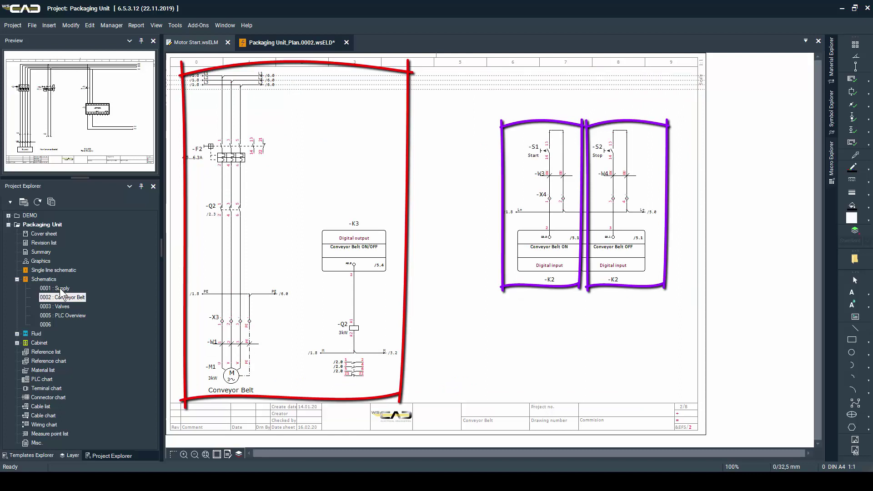
{"action": "key", "text": "Down"}
{"action": "key", "text": "Return"}
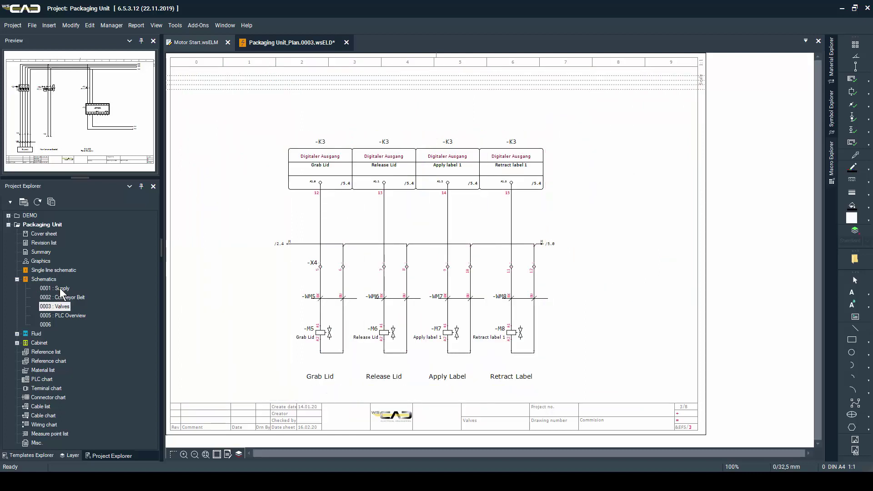
{"action": "key", "text": "Down"}
{"action": "key", "text": "Return"}
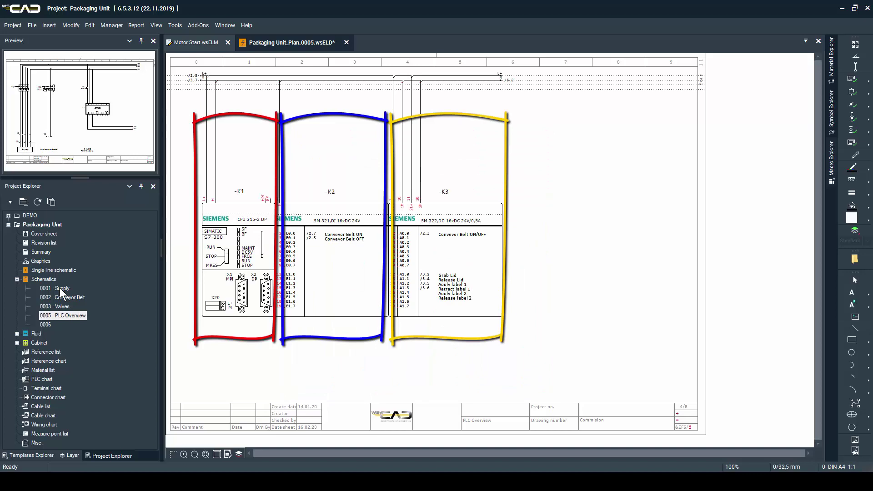
Launch the Project Wizard and plan the Supply macro as page 1.
{"action": "left_click", "coordinate": [199, 25]}
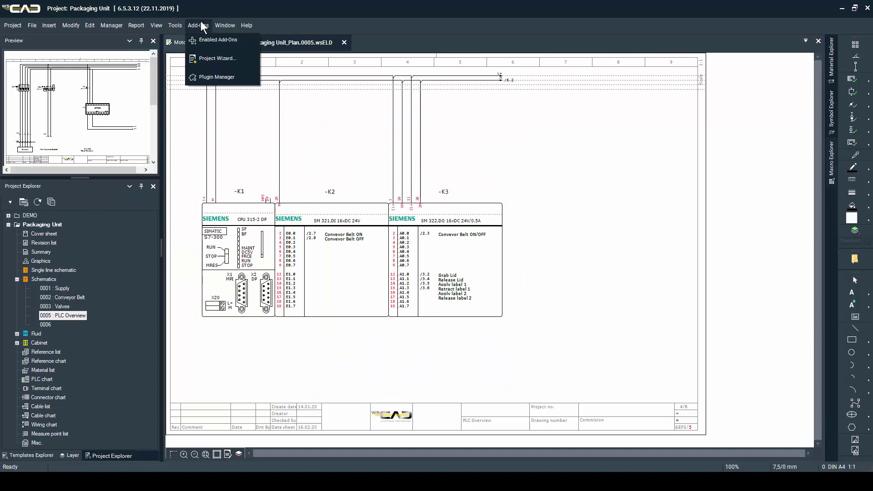
{"action": "left_click", "coordinate": [205, 55]}
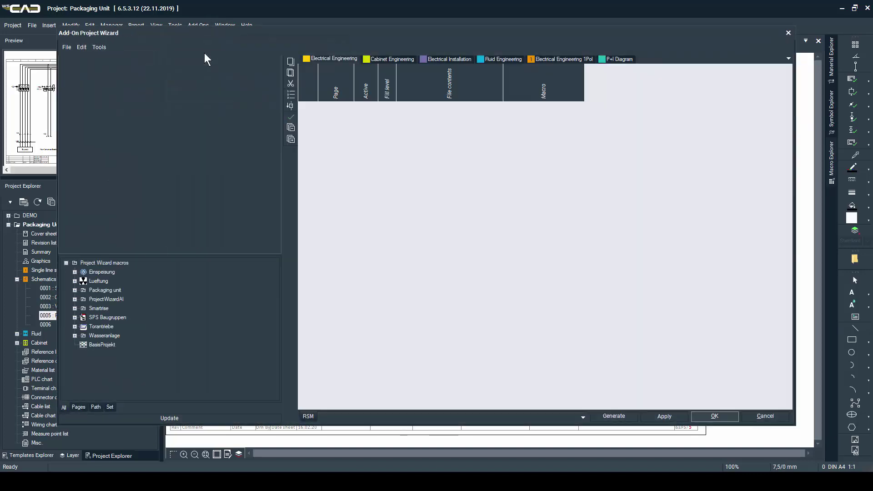
{"action": "left_click", "coordinate": [75, 290]}
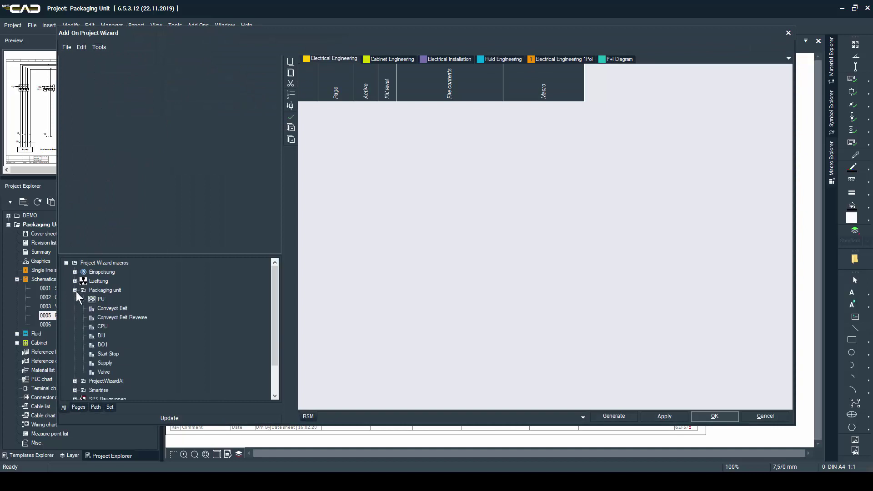
{"action": "left_click", "coordinate": [102, 363]}
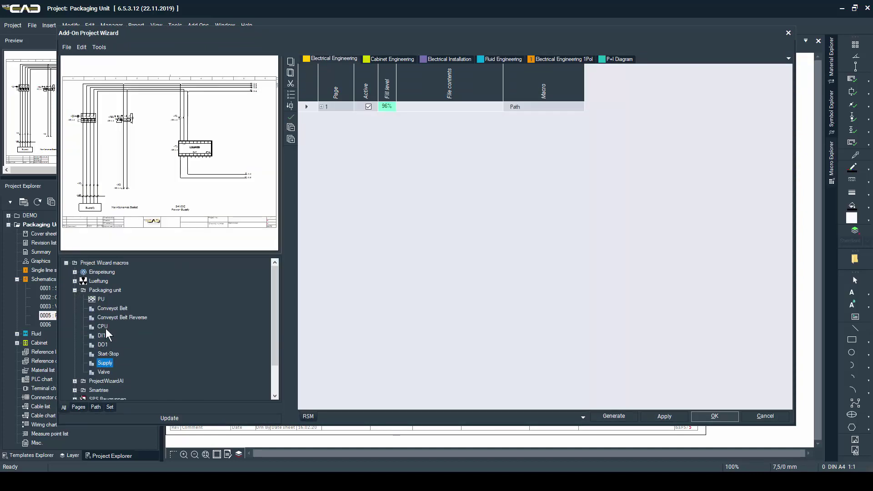
Plan page 2 as the Conveyot Belt macro with two Start-Stop circuits.
{"action": "left_click", "coordinate": [108, 308]}
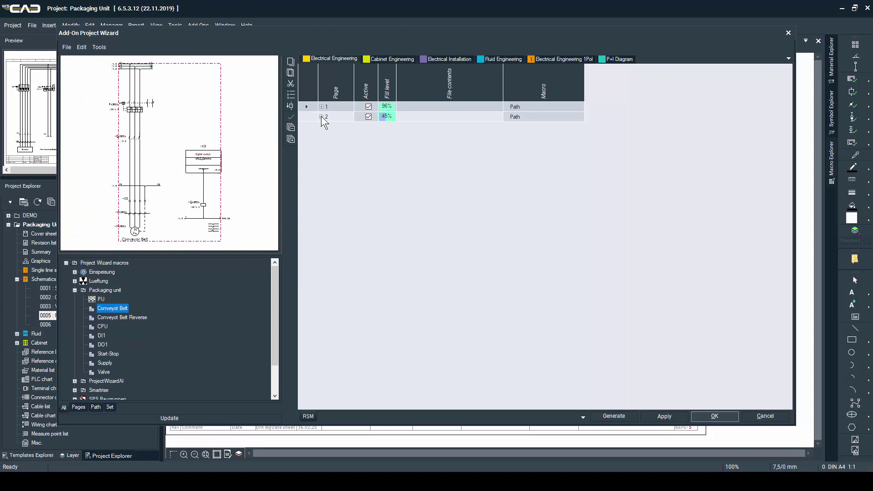
{"action": "left_click", "coordinate": [322, 117]}
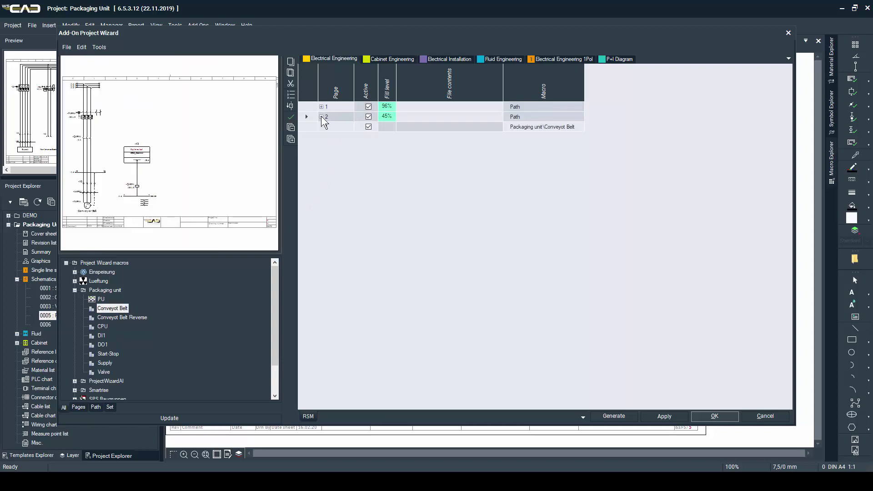
{"action": "left_click", "coordinate": [108, 354]}
{"action": "left_click", "coordinate": [109, 355]}
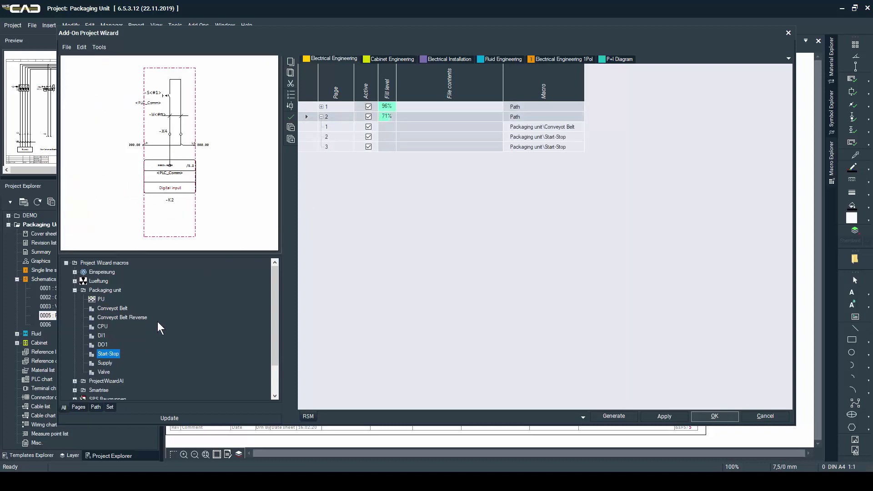
{"action": "left_click", "coordinate": [342, 120]}
{"action": "left_click", "coordinate": [322, 117]}
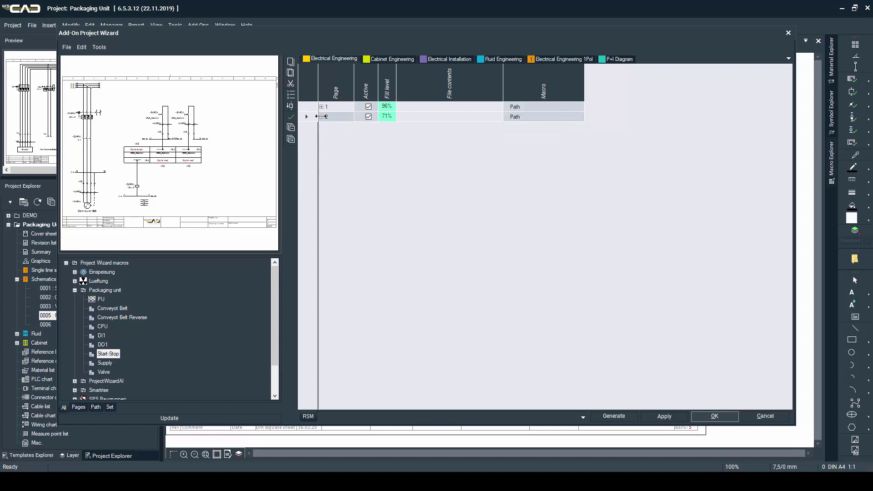
Add page 3 with another Conveyot Belt macro plus two Start-Stop circuits (71%).
{"action": "left_click", "coordinate": [111, 309]}
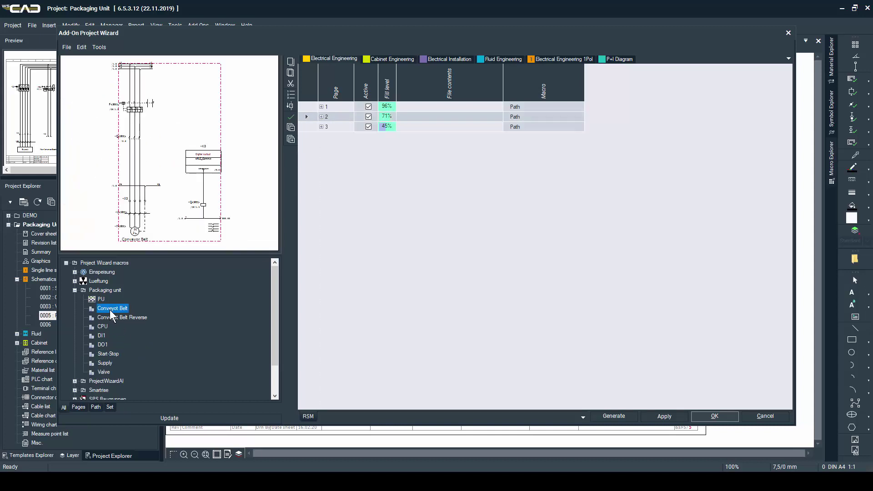
{"action": "left_click", "coordinate": [322, 127]}
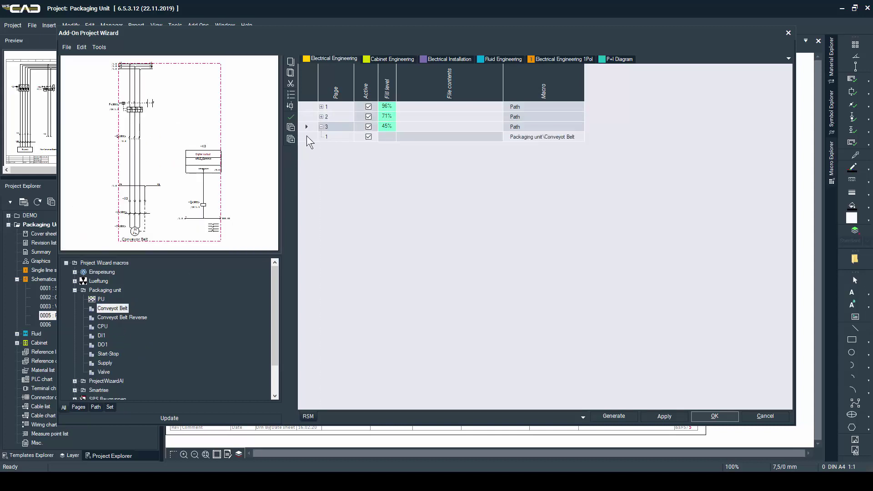
{"action": "left_click", "coordinate": [105, 355]}
{"action": "left_click", "coordinate": [104, 355]}
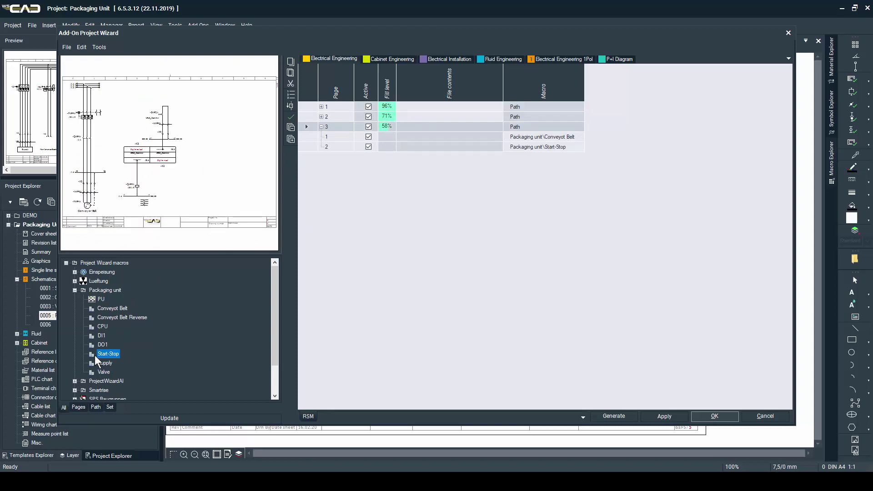
{"action": "left_click", "coordinate": [313, 127]}
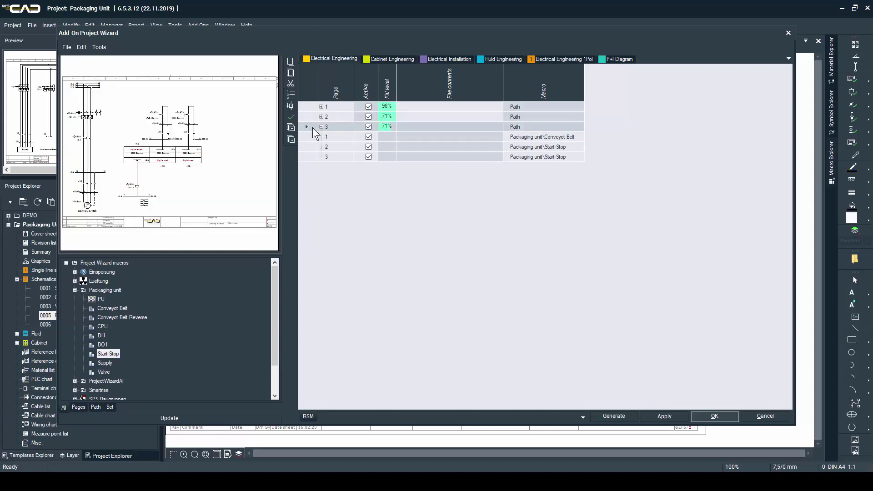
Fill wizard page 4 with four Valve circuits (59% full).
{"action": "left_click", "coordinate": [321, 127]}
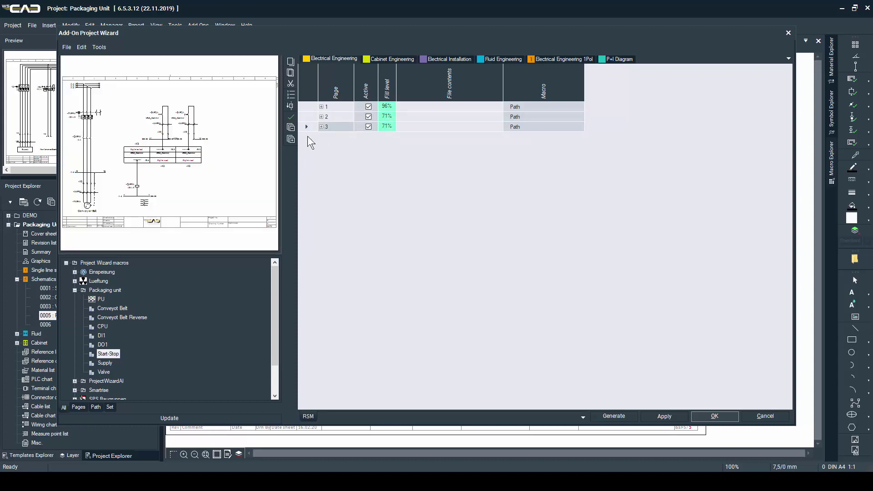
{"action": "left_click", "coordinate": [103, 372]}
{"action": "left_click", "coordinate": [103, 373]}
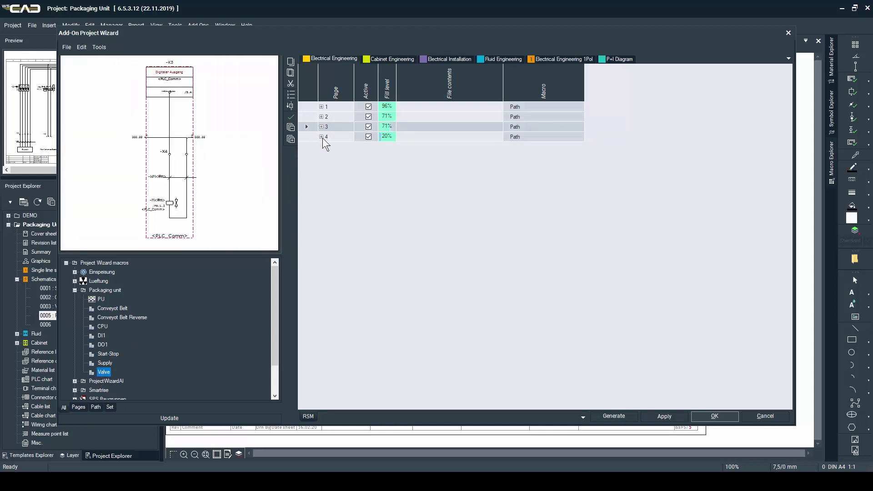
{"action": "left_click", "coordinate": [321, 137]}
{"action": "left_click", "coordinate": [100, 373]}
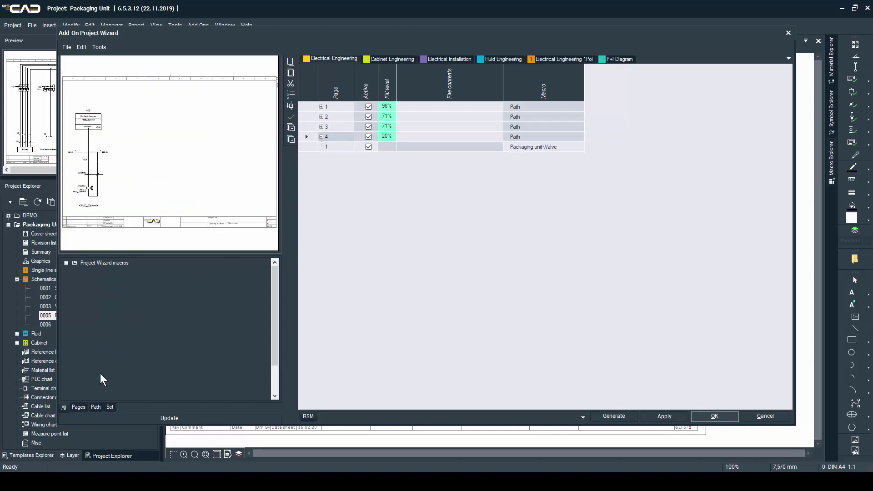
{"action": "left_click", "coordinate": [100, 373]}
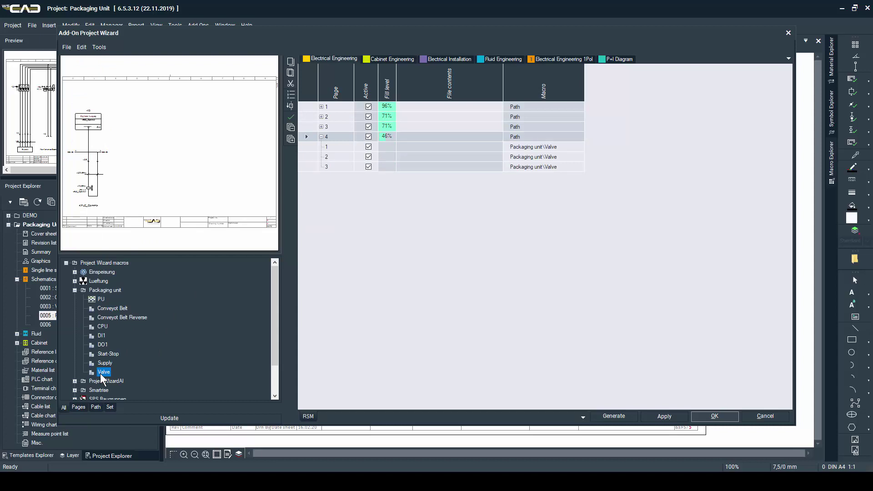
{"action": "left_click", "coordinate": [100, 373]}
{"action": "left_click", "coordinate": [329, 138]}
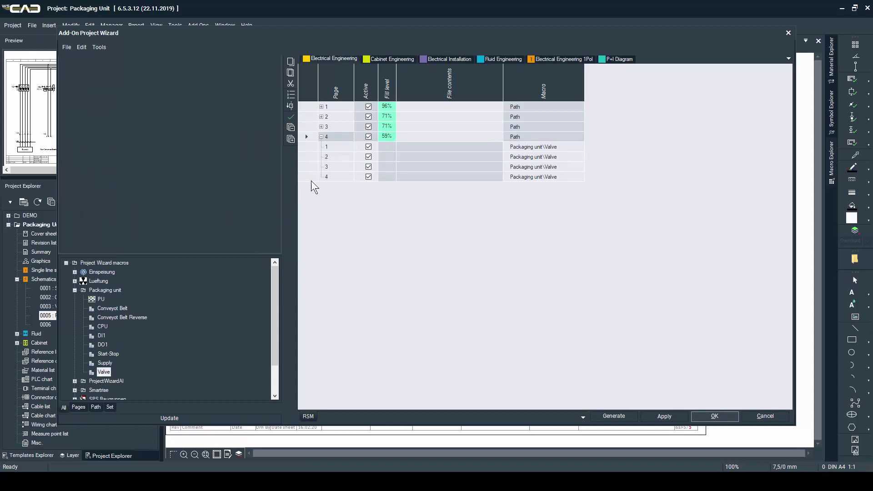
{"action": "left_click", "coordinate": [322, 137]}
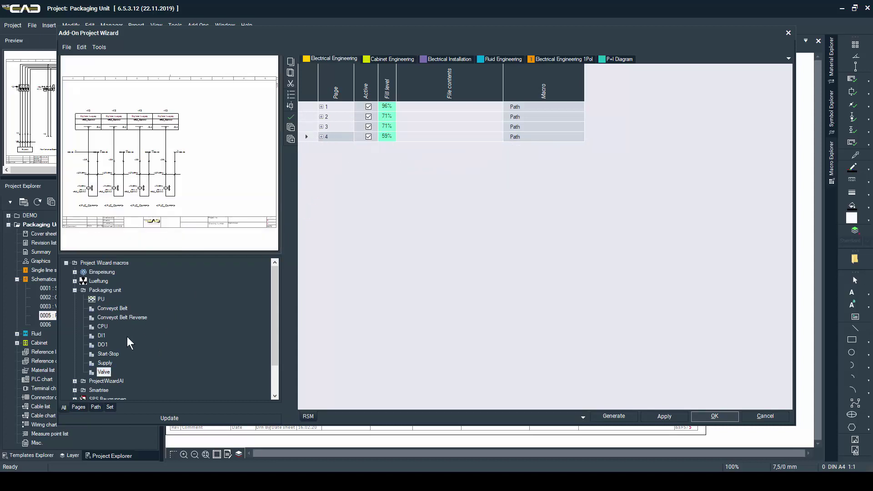
Build page 5 from the CPU, DI1 and DO1 macros.
{"action": "left_click", "coordinate": [103, 326]}
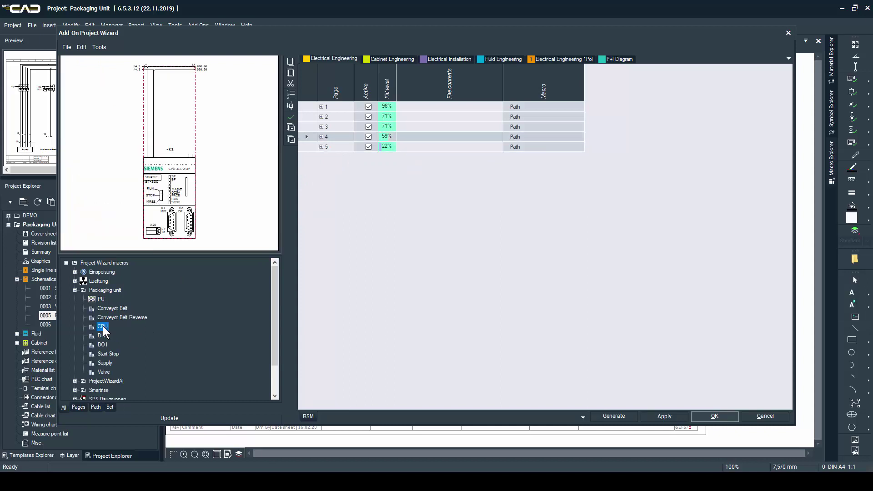
{"action": "left_click", "coordinate": [321, 146]}
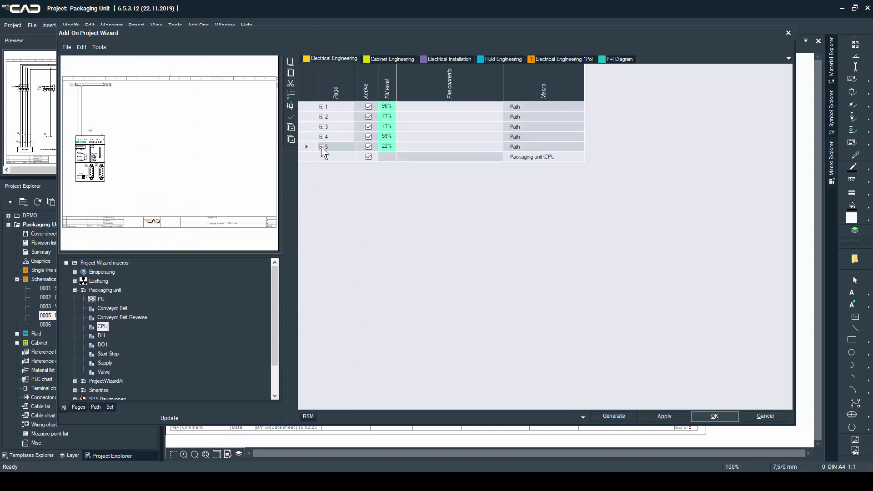
{"action": "left_click", "coordinate": [102, 337]}
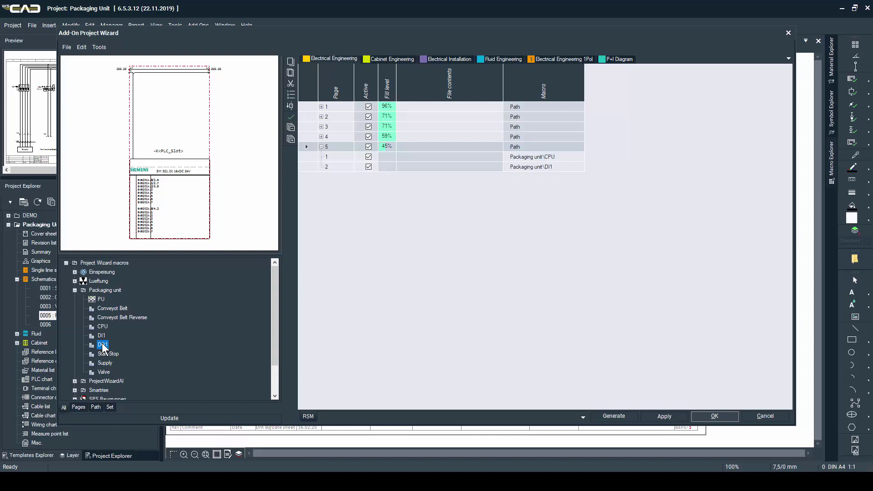
{"action": "left_click", "coordinate": [102, 344]}
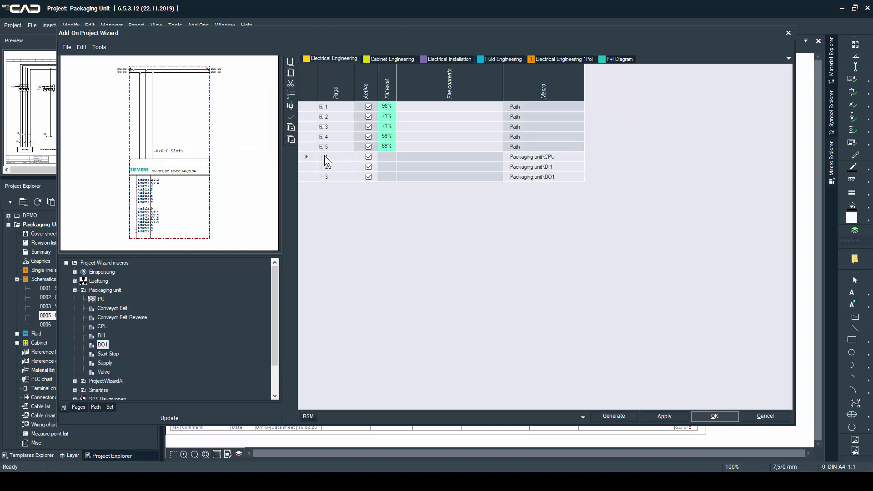
Title wizard pages 2–5 'Conveyor Belt 1', 'Conveyor Belt 2', 'Valves' and 'PLC Overview'.
{"action": "left_click", "coordinate": [327, 146]}
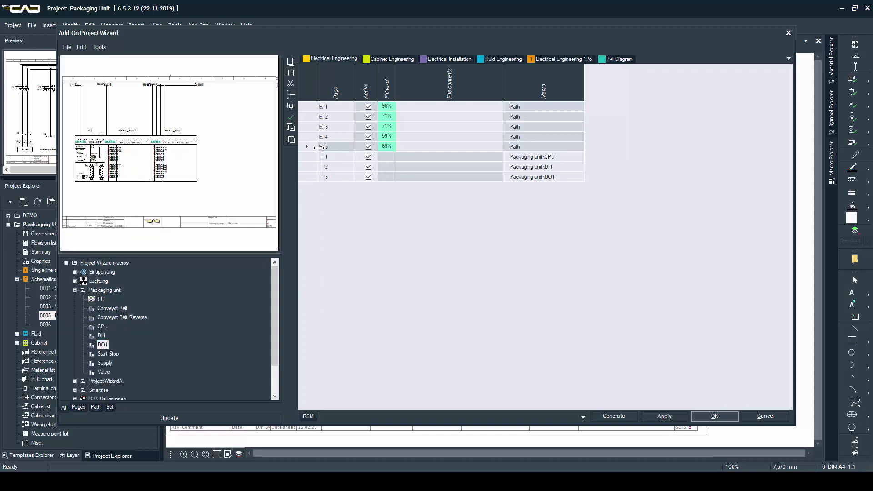
{"action": "left_click", "coordinate": [321, 146]}
{"action": "left_click", "coordinate": [423, 107]}
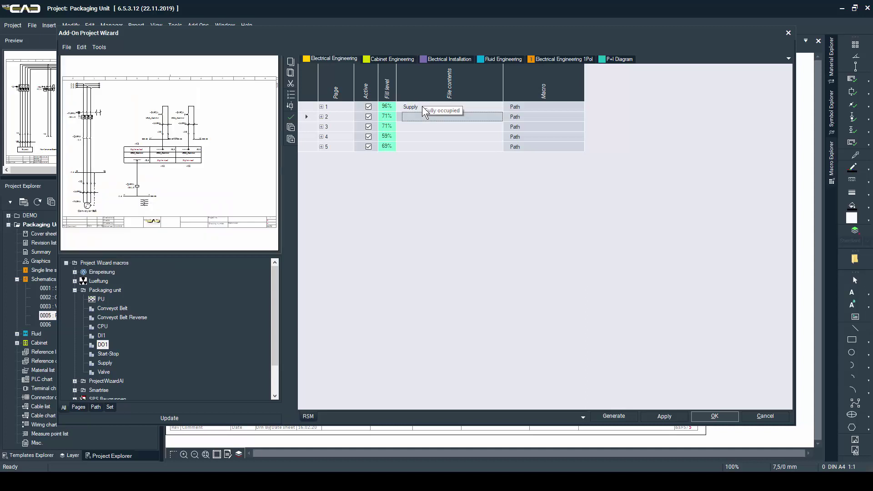
{"action": "type", "text": "Conveyor Belt 1"}
{"action": "left_click", "coordinate": [468, 126]}
{"action": "type", "text": "Conveyor"}
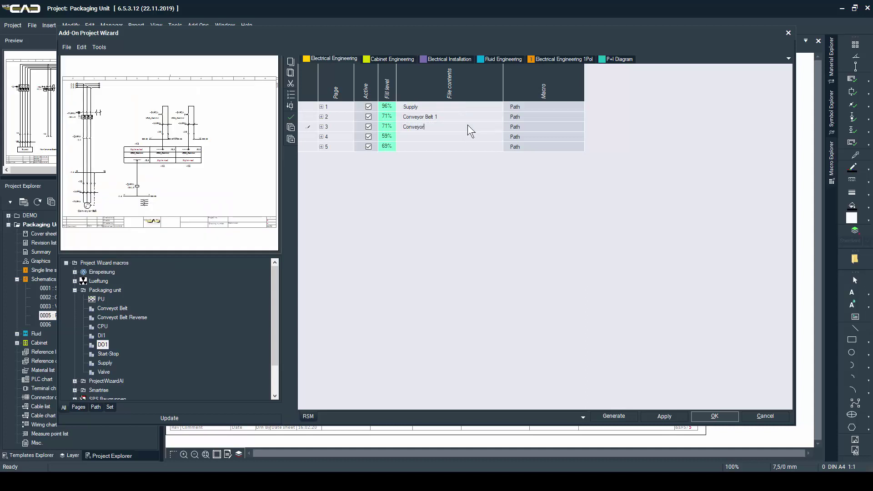
{"action": "type", "text": " Belt 2"}
{"action": "key", "text": "Return"}
{"action": "type", "text": "Valves"}
{"action": "key", "text": "Return"}
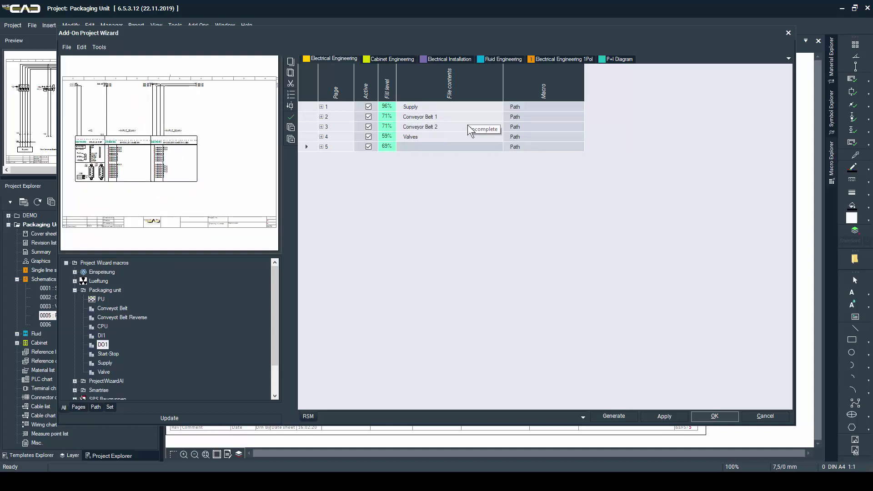
{"action": "type", "text": "PLC Overview"}
{"action": "key", "text": "Return"}
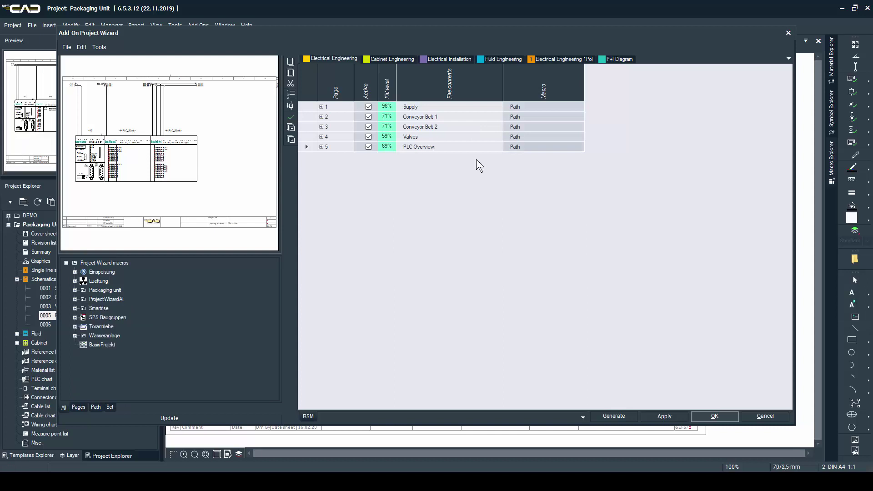
Import the wizard page layout from PrjWiz09022020.xml.
{"action": "left_click", "coordinate": [69, 46]}
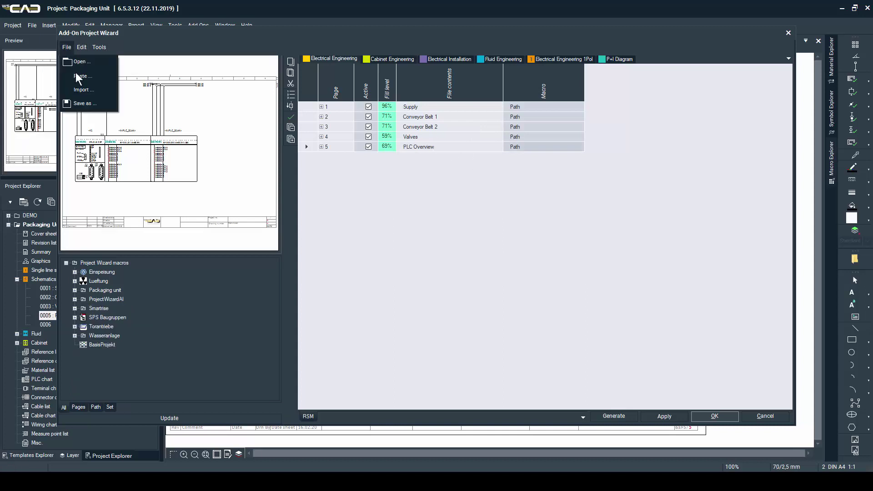
{"action": "left_click", "coordinate": [81, 89]}
{"action": "double_click", "coordinate": [121, 112]}
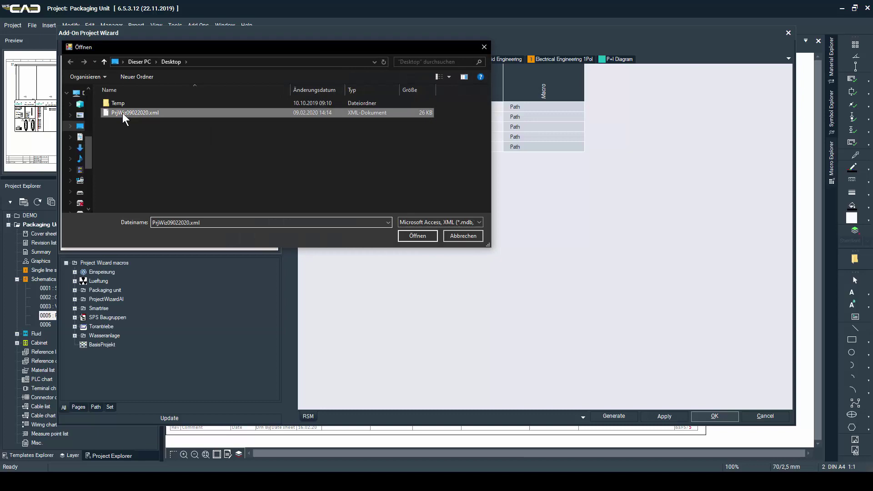
{"action": "left_click", "coordinate": [242, 210]}
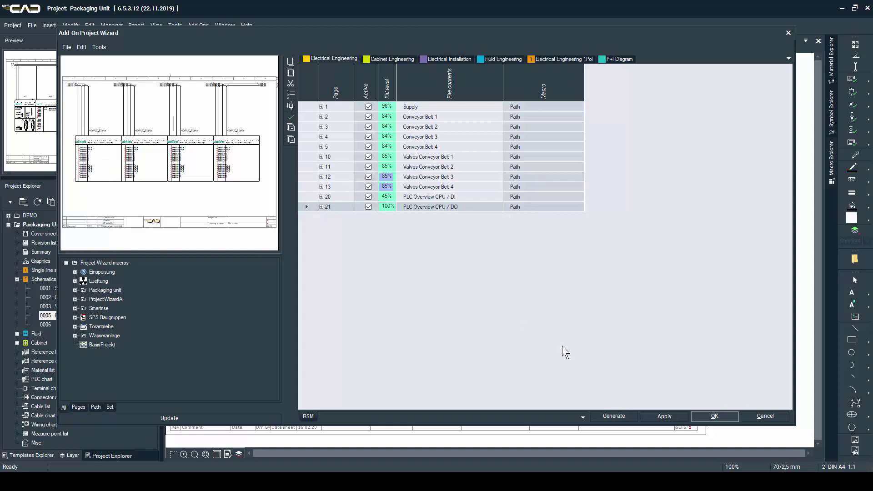
Generate the plan files, deleting all existing plan files first.
{"action": "left_click", "coordinate": [620, 414]}
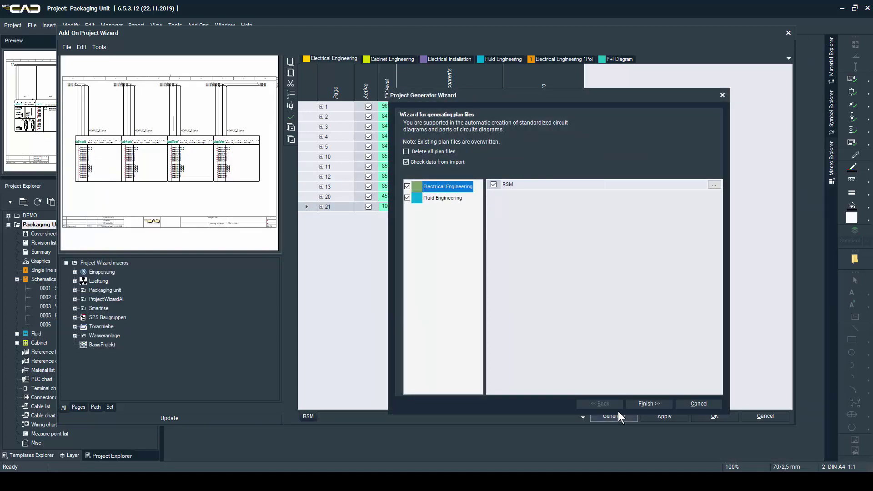
{"action": "left_click", "coordinate": [407, 152]}
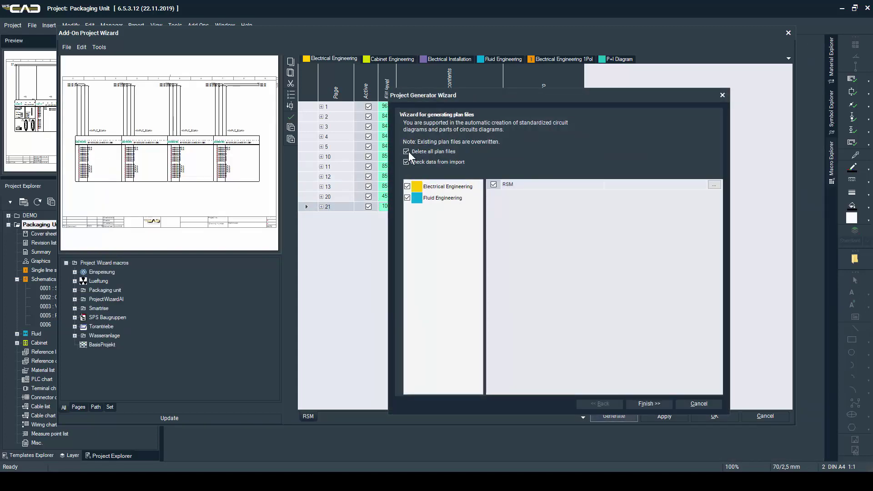
{"action": "left_click", "coordinate": [648, 403]}
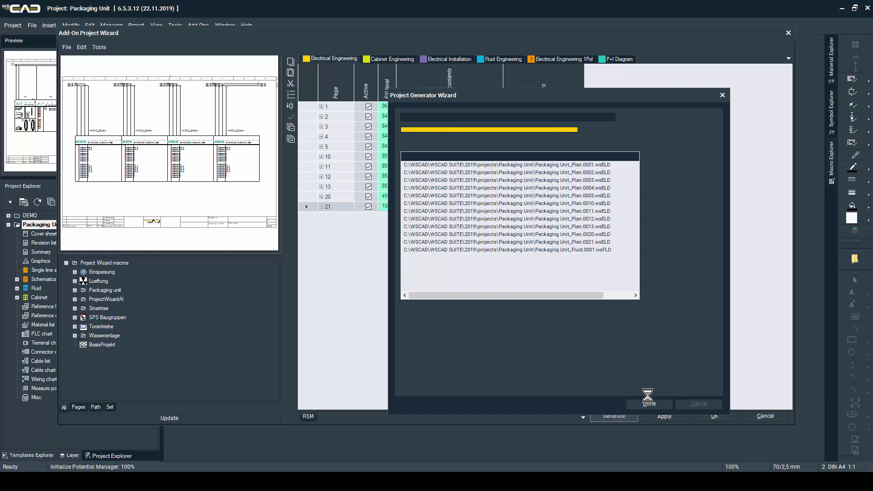
{"action": "left_click", "coordinate": [647, 403]}
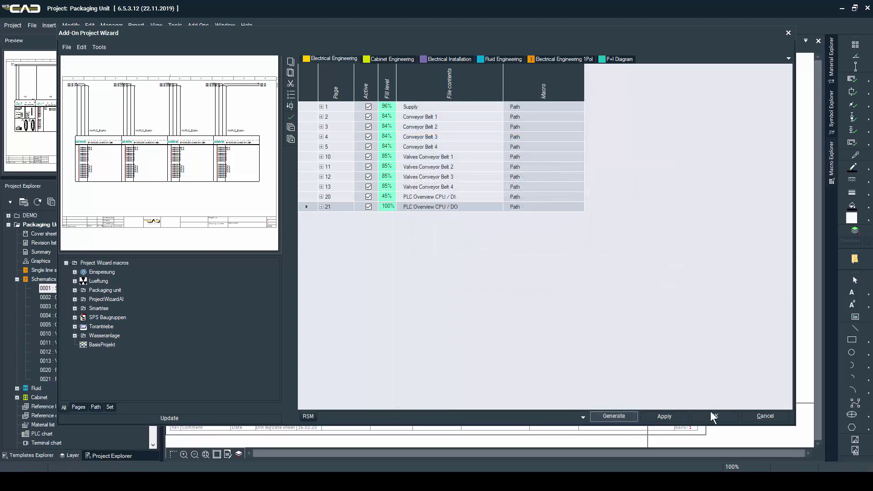
Close the wizard and review the Conveyor Belt 1–2 and Valves Conveyor Belt 1 and 3 pages.
{"action": "left_click", "coordinate": [715, 417]}
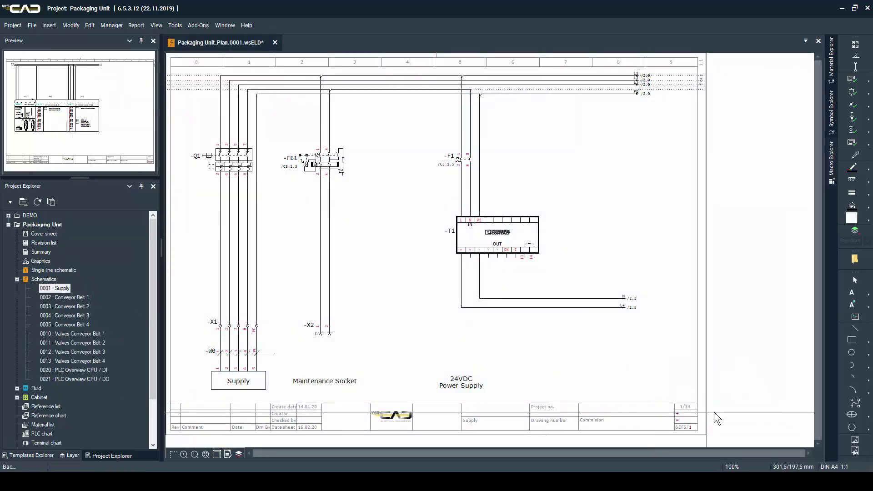
{"action": "left_click", "coordinate": [54, 297]}
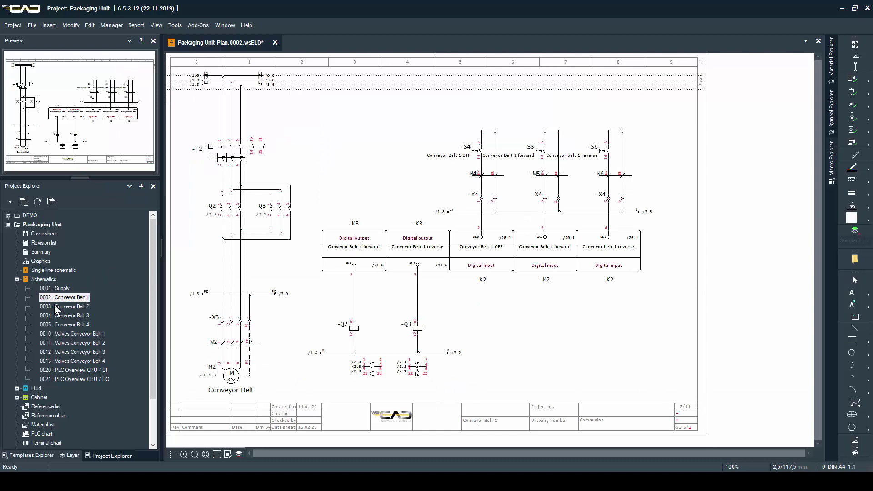
{"action": "left_click", "coordinate": [54, 305]}
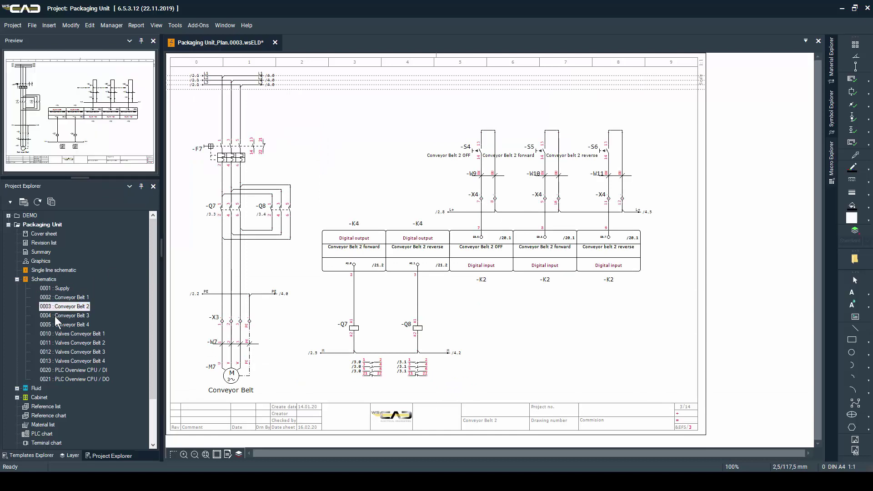
{"action": "left_click", "coordinate": [55, 333]}
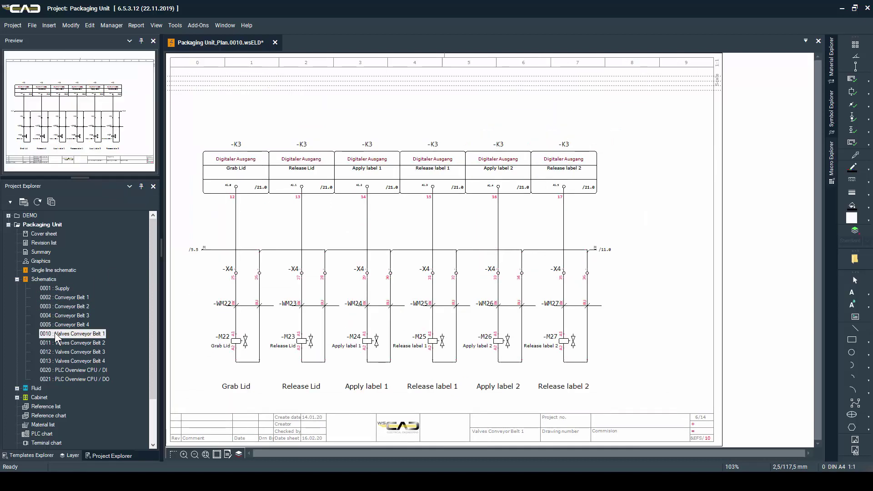
{"action": "key", "text": "Down"}
{"action": "key", "text": "Down"}
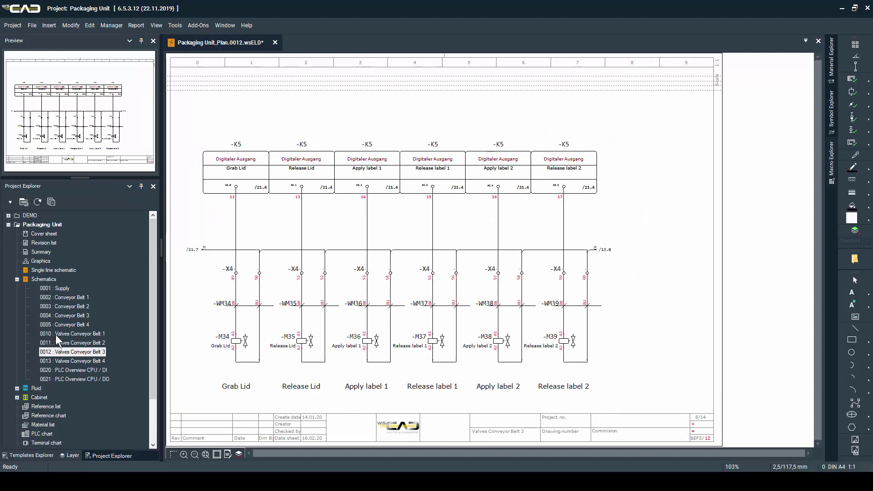
Check PLC Overview CPU/DI and CPU/DO, then follow the K6 cross-reference to Conveyor Belt 4.
{"action": "left_click", "coordinate": [65, 370]}
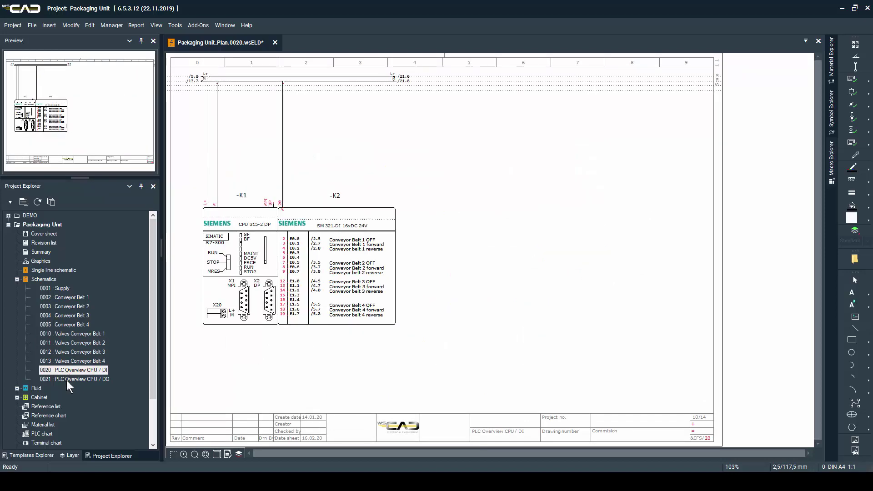
{"action": "left_click", "coordinate": [67, 379]}
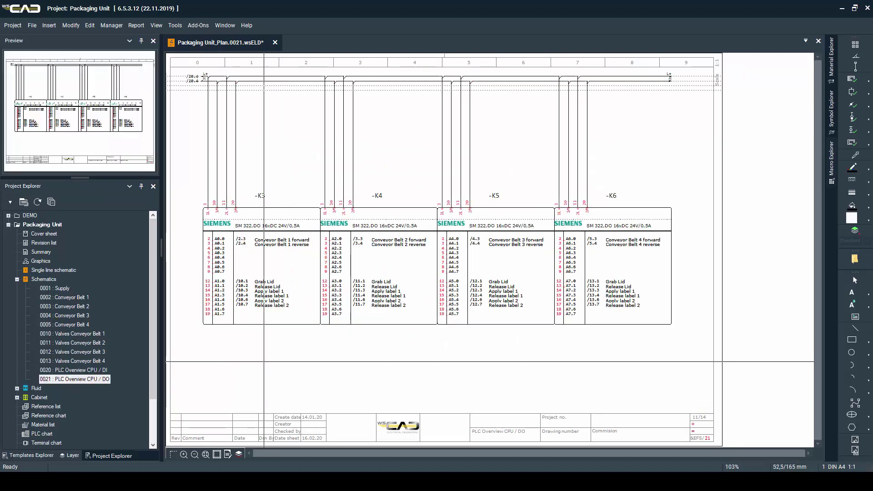
{"action": "double_click", "coordinate": [592, 245]}
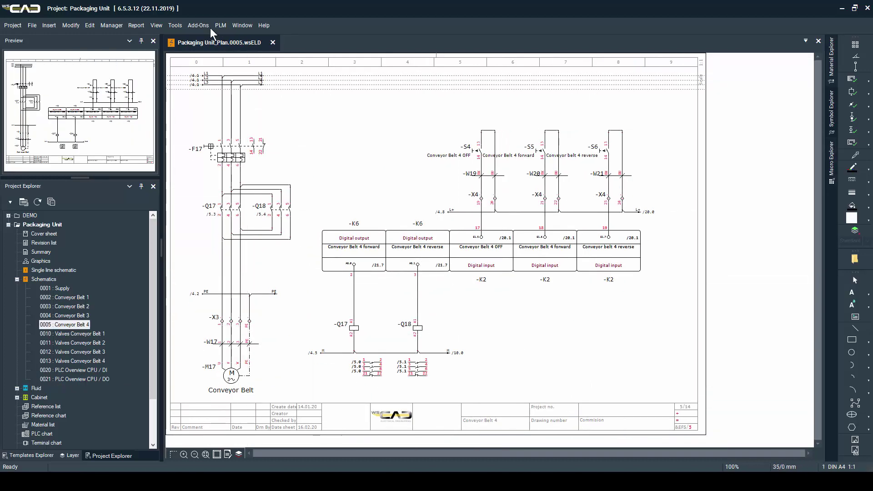
Reopen the Project Wizard and deactivate Conveyor Belt 3, 4 and their valve pages.
{"action": "left_click", "coordinate": [208, 27]}
{"action": "left_click", "coordinate": [210, 56]}
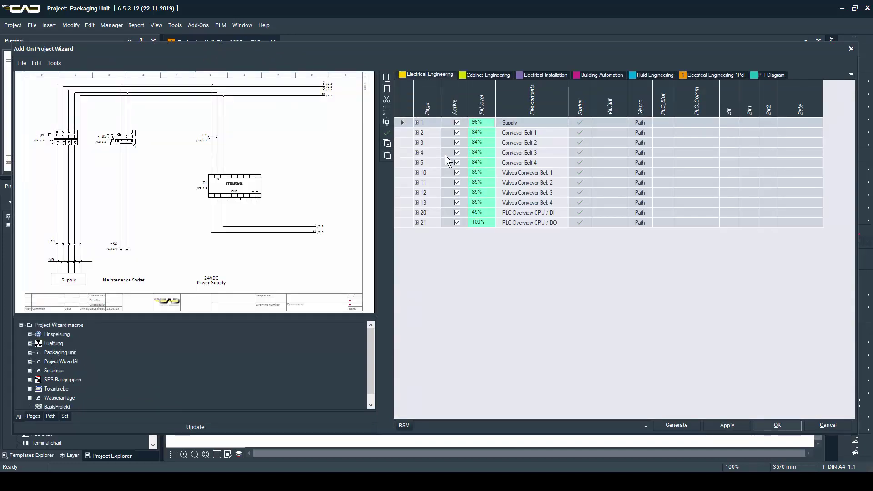
{"action": "left_click", "coordinate": [458, 152]}
{"action": "left_click", "coordinate": [457, 163]}
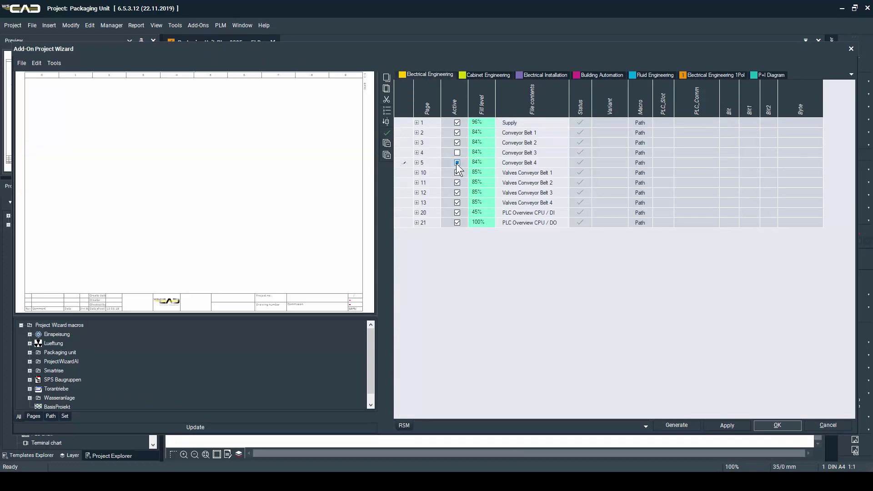
{"action": "left_click", "coordinate": [457, 193]}
{"action": "left_click", "coordinate": [457, 203]}
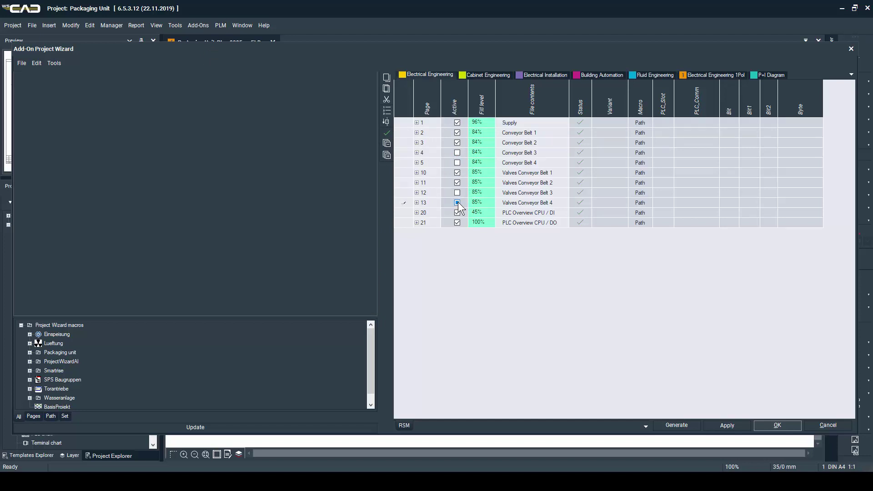
Exclude the third and fourth PLC output modules and the Apply/Release label 2 valves.
{"action": "left_click", "coordinate": [417, 223]}
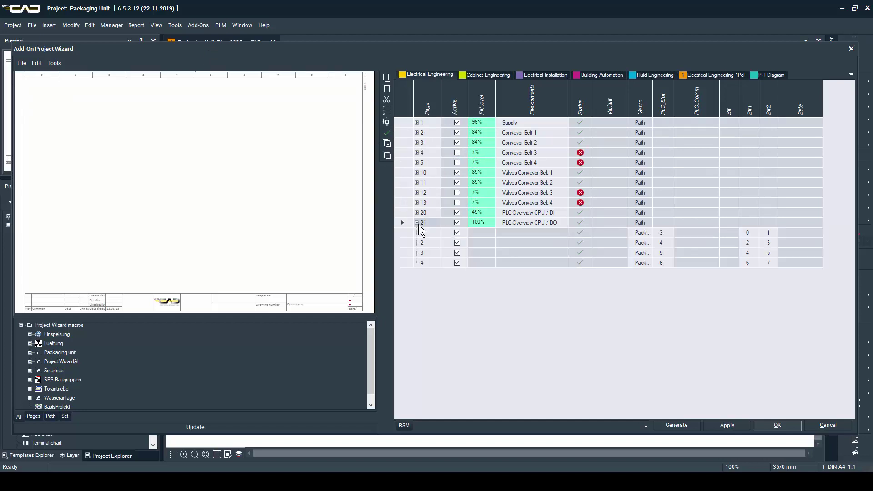
{"action": "left_click", "coordinate": [457, 253]}
{"action": "left_click", "coordinate": [458, 263]}
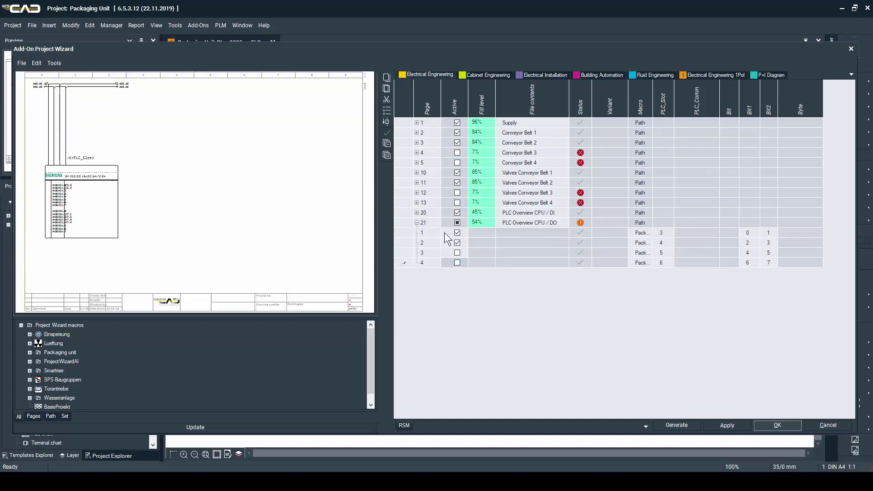
{"action": "left_click", "coordinate": [417, 173]}
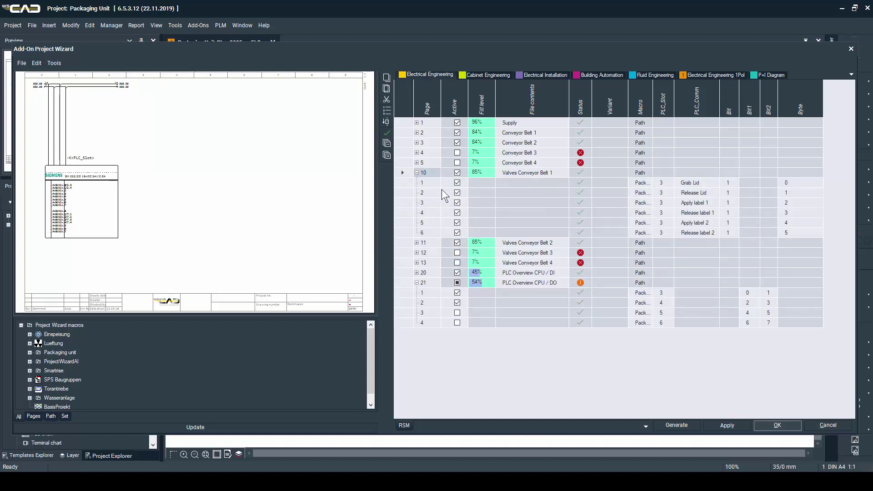
{"action": "left_click", "coordinate": [458, 222]}
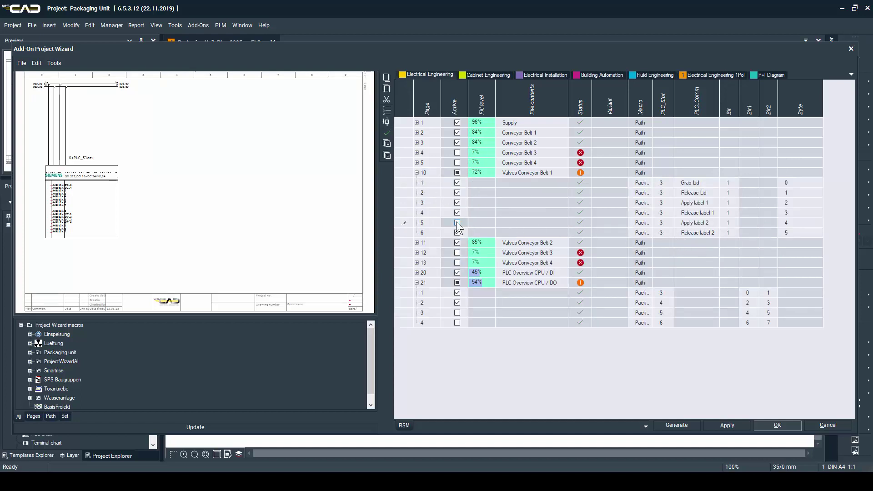
{"action": "left_click", "coordinate": [457, 232]}
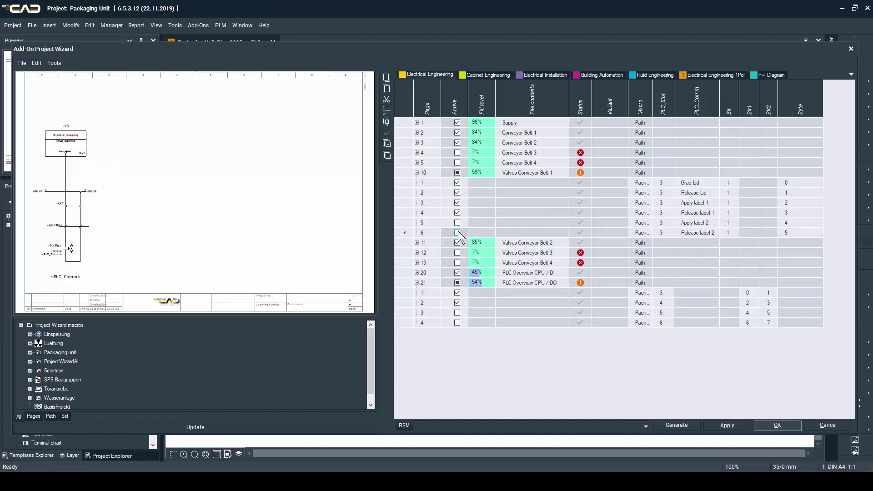
Exclude the second and fifth Conveyor Belt 1 sub-macros and start the plan-file generator.
{"action": "left_click", "coordinate": [416, 133]}
{"action": "left_click", "coordinate": [457, 152]}
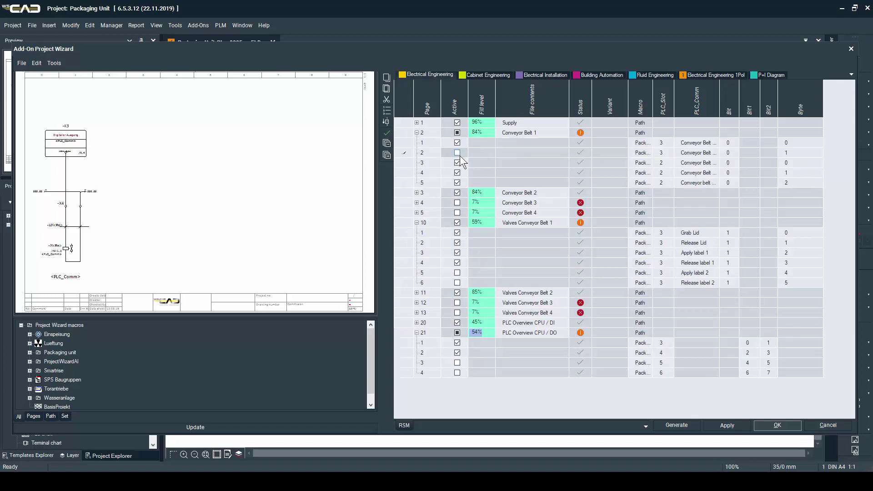
{"action": "left_click", "coordinate": [457, 182]}
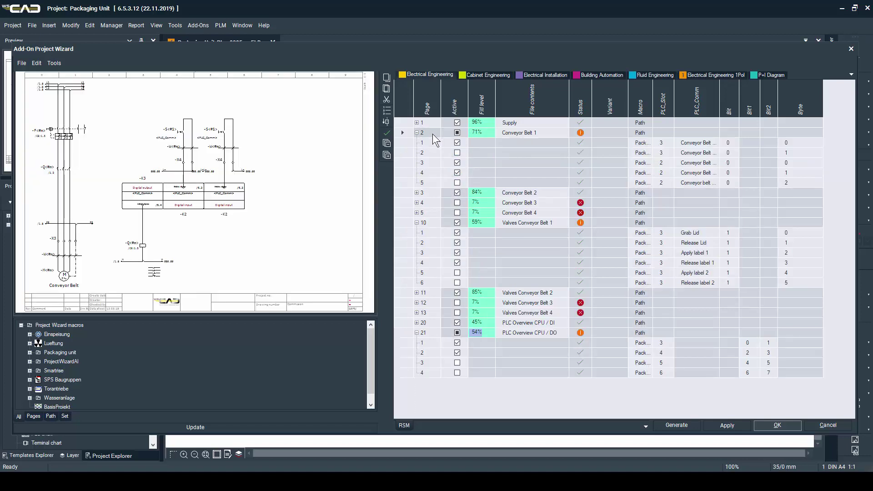
{"action": "left_click", "coordinate": [430, 192]}
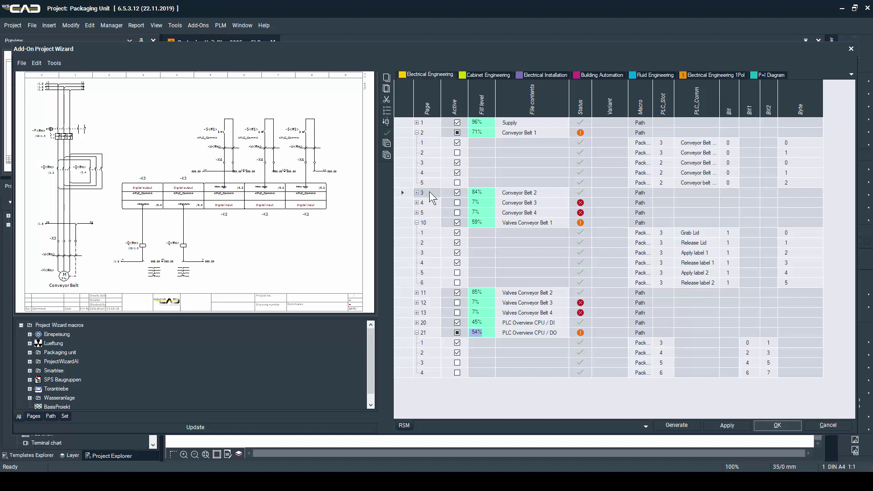
{"action": "left_click", "coordinate": [678, 424]}
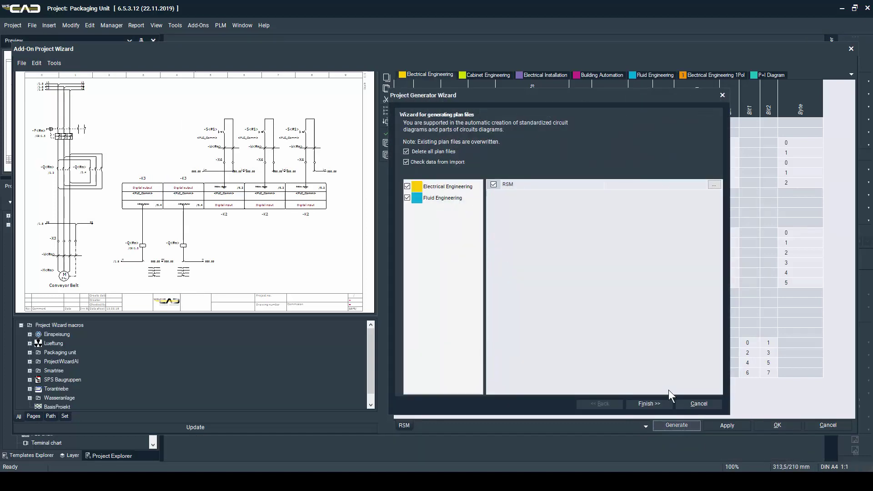
Generate the reduced plan files and close the generation report.
{"action": "left_click", "coordinate": [661, 405]}
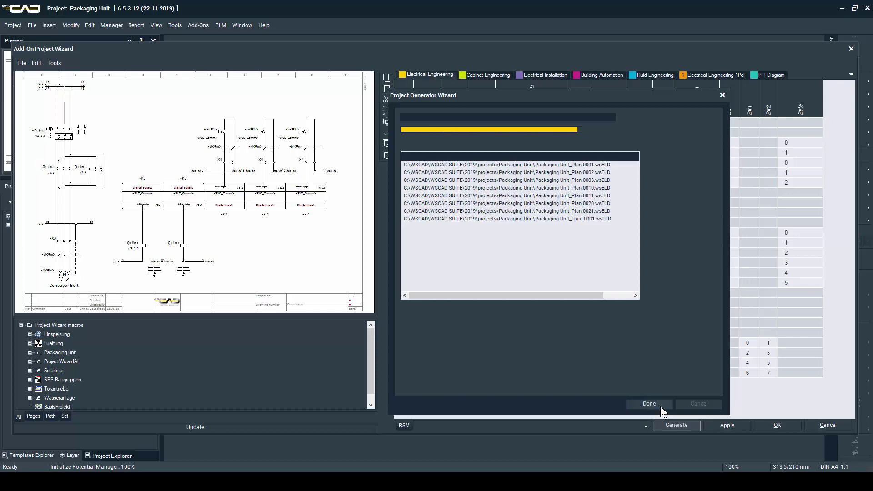
{"action": "left_click", "coordinate": [661, 405]}
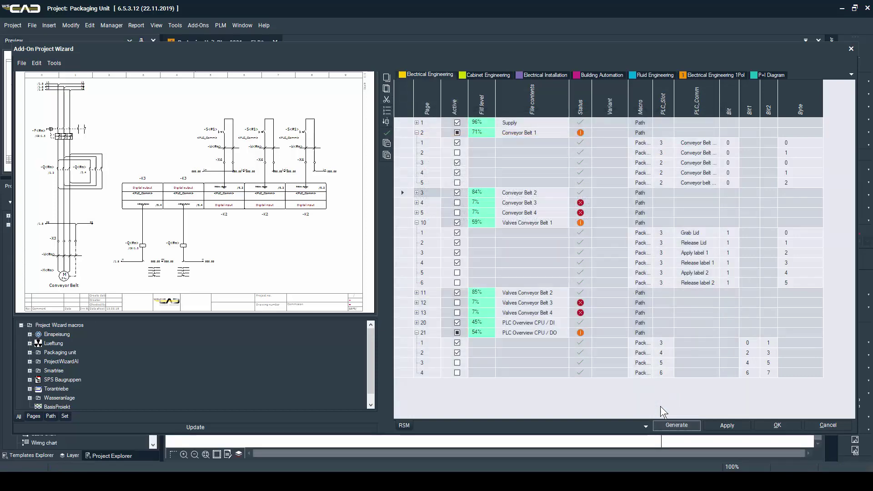
Close the project wizard and browse from page 0002 to 0021 PLC Overview CPU / DO with modules K3 and K4.
{"action": "left_click", "coordinate": [777, 424]}
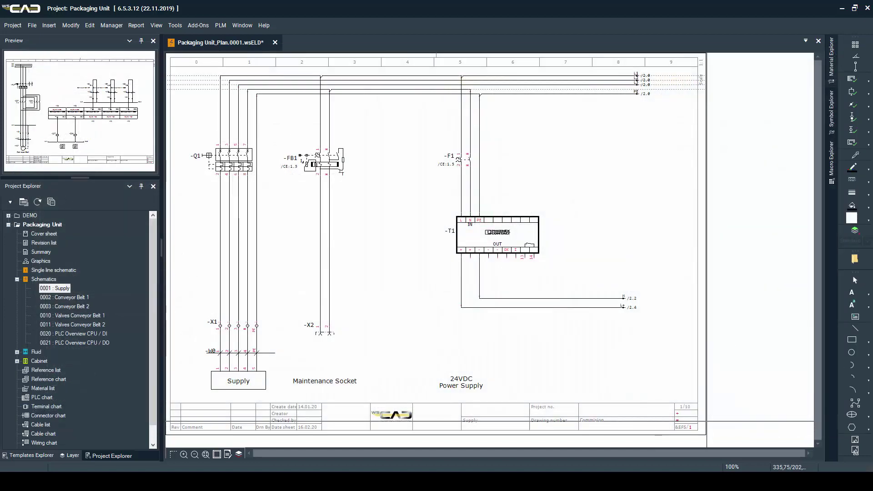
{"action": "double_click", "coordinate": [67, 297]}
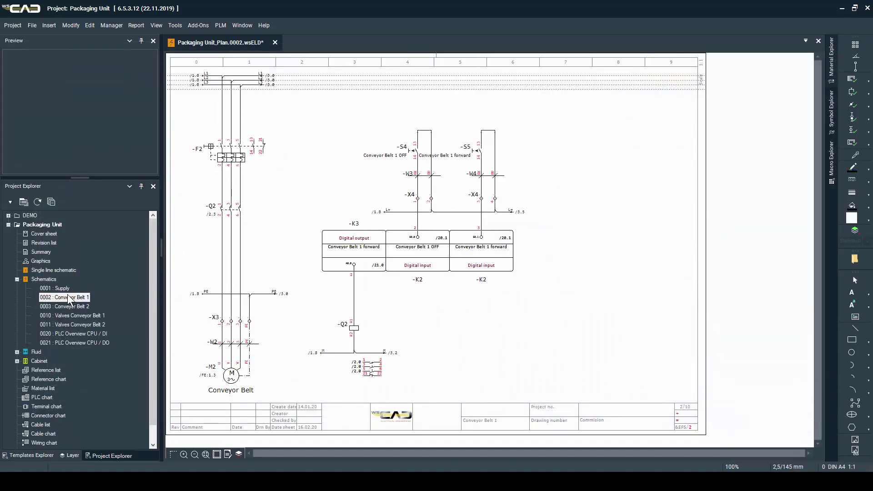
{"action": "key", "text": "Down"}
{"action": "key", "text": "Down"}
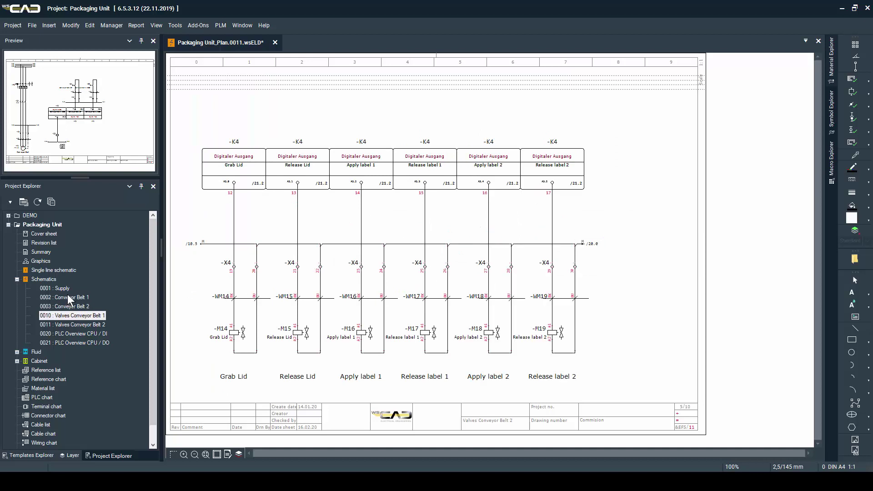
{"action": "key", "text": "Down"}
{"action": "key", "text": "Down"}
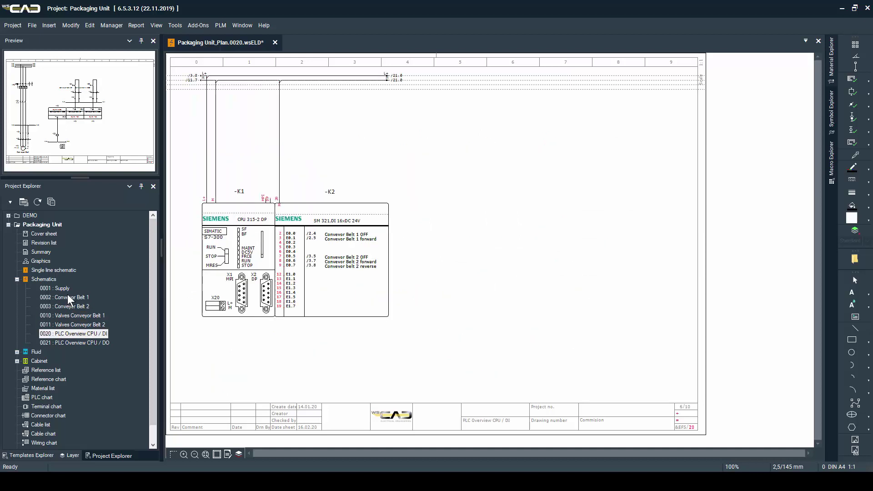
{"action": "key", "text": "Down"}
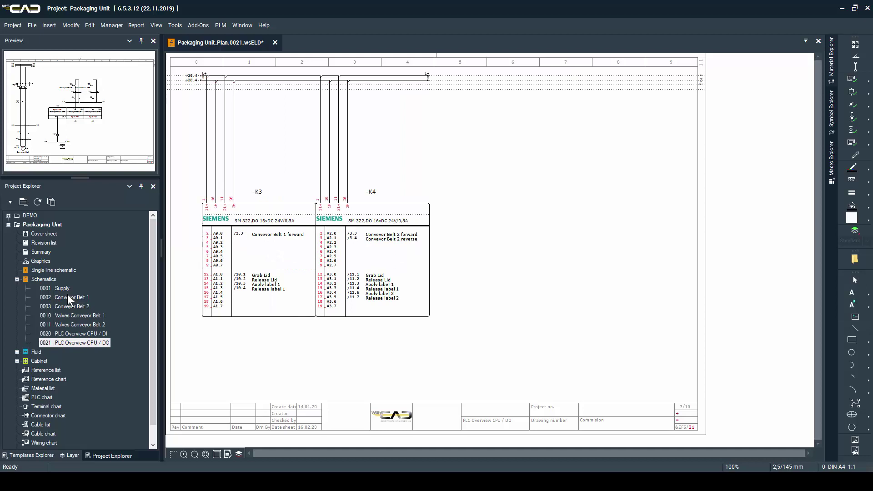